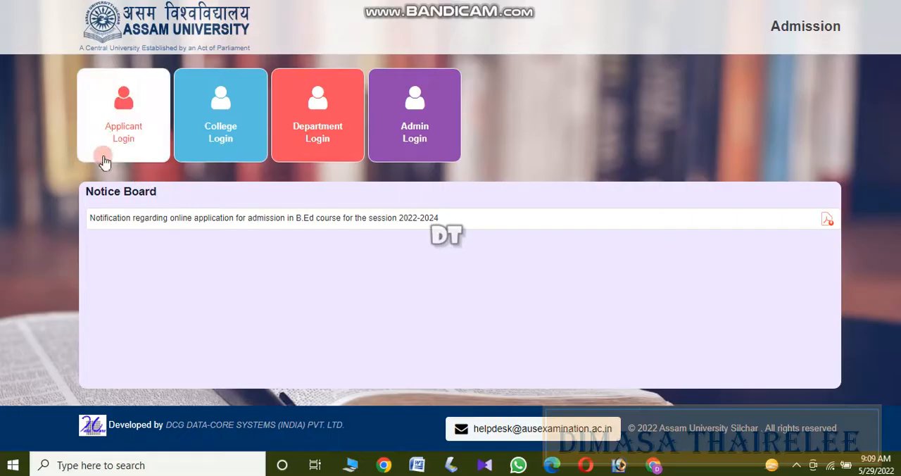
Open the new applicant registration form through the applicant login, acknowledging that the instructions have been read.
click(122, 135)
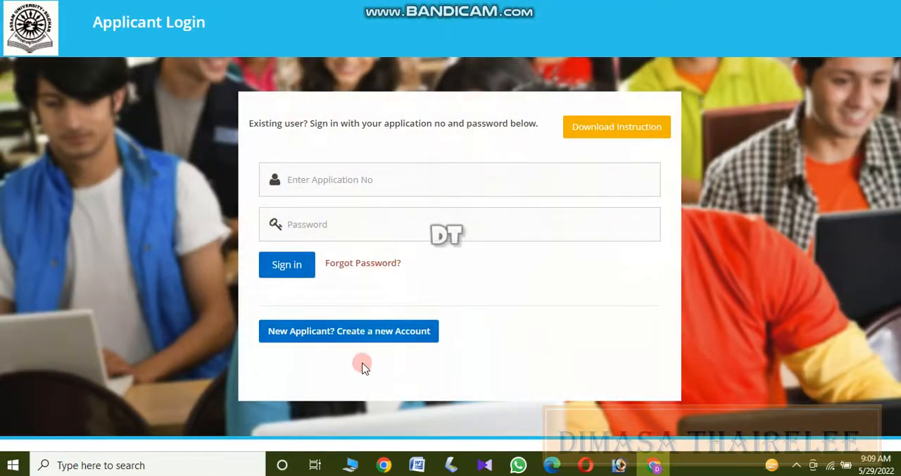
click(361, 336)
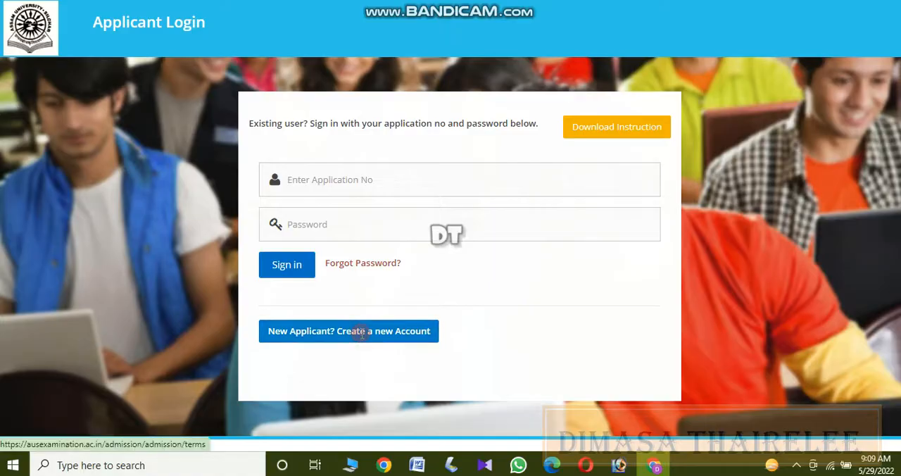
scroll(424, 287, down, 10)
scroll(428, 288, down, 3)
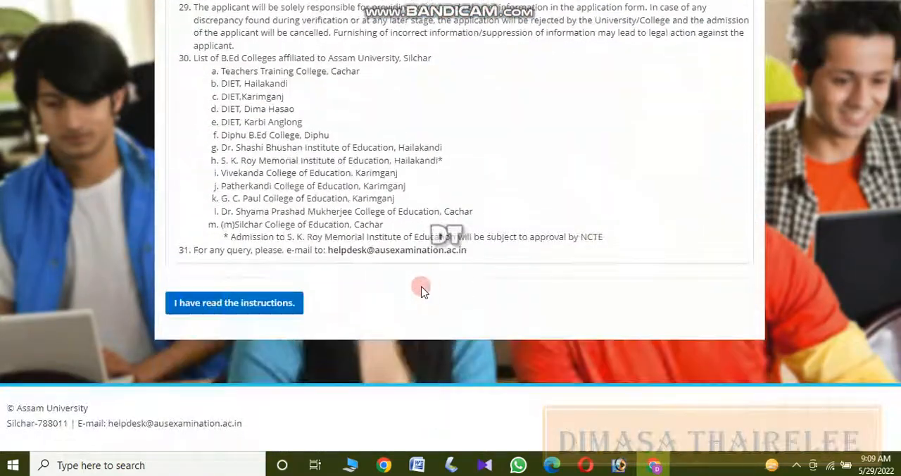
click(248, 303)
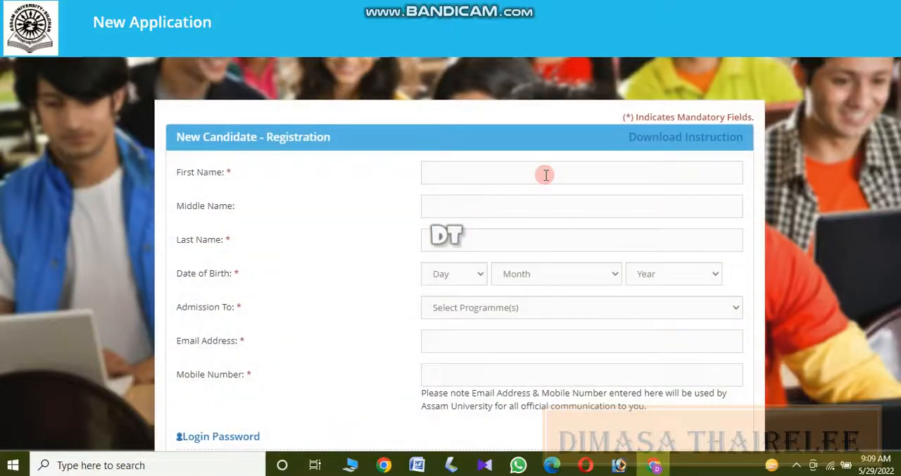
Fill in the applicant's name and mobile number from the saved autofill entry and set the date of birth.
click(546, 174)
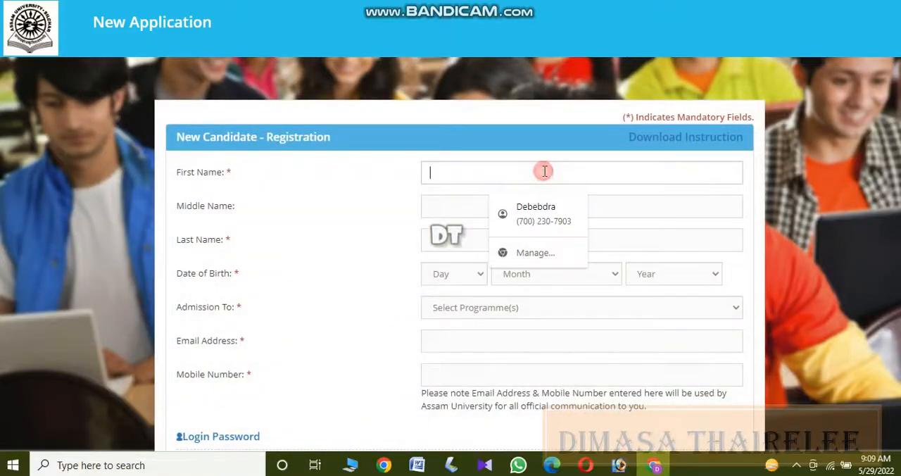
click(539, 206)
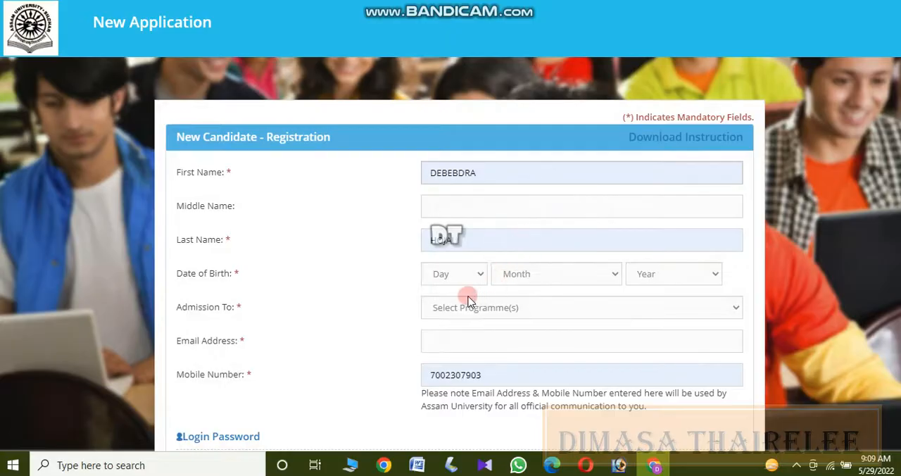
click(450, 275)
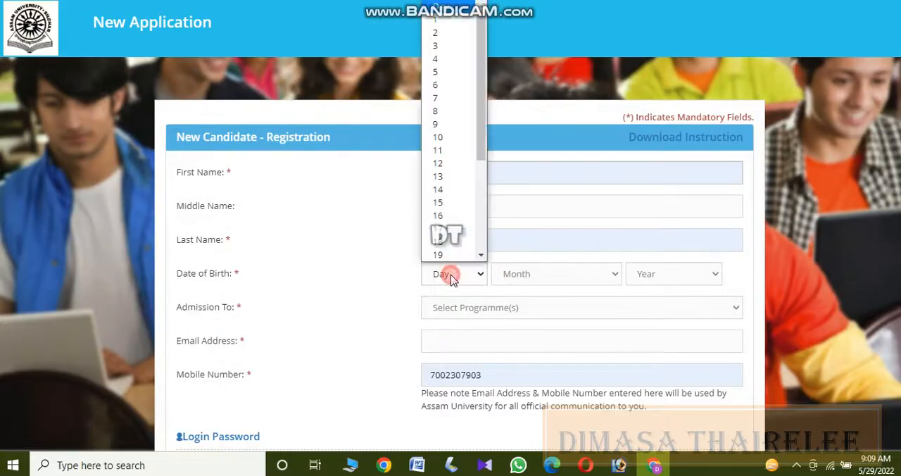
click(437, 71)
click(549, 276)
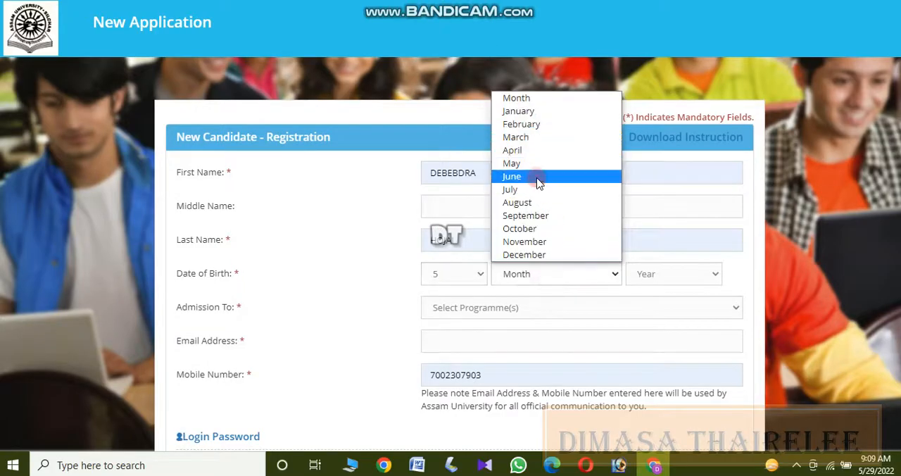
click(539, 176)
click(647, 271)
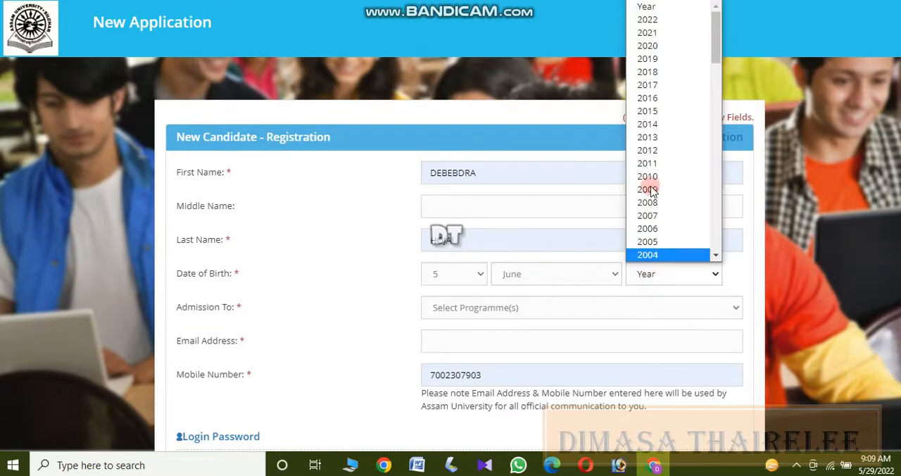
drag(715, 31, 715, 86)
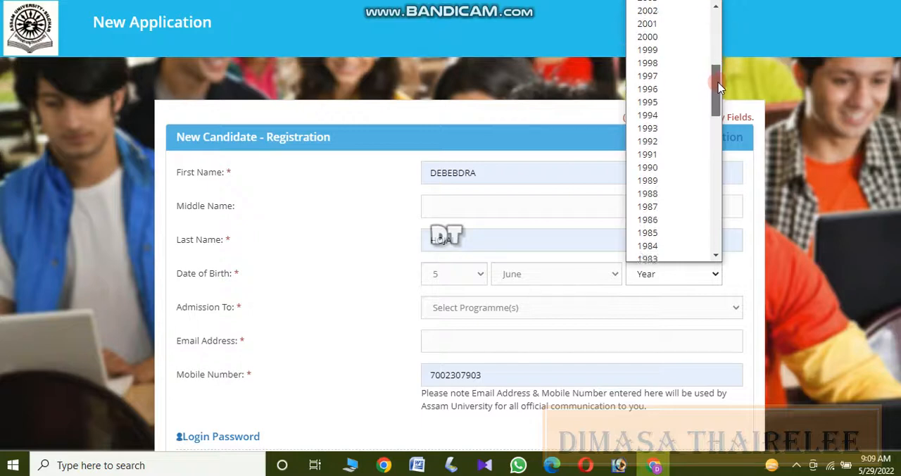
click(665, 171)
Set the admission programme to B.Ed. and fill in the applicant's email address from the saved suggestion.
scroll(700, 235, down, 2)
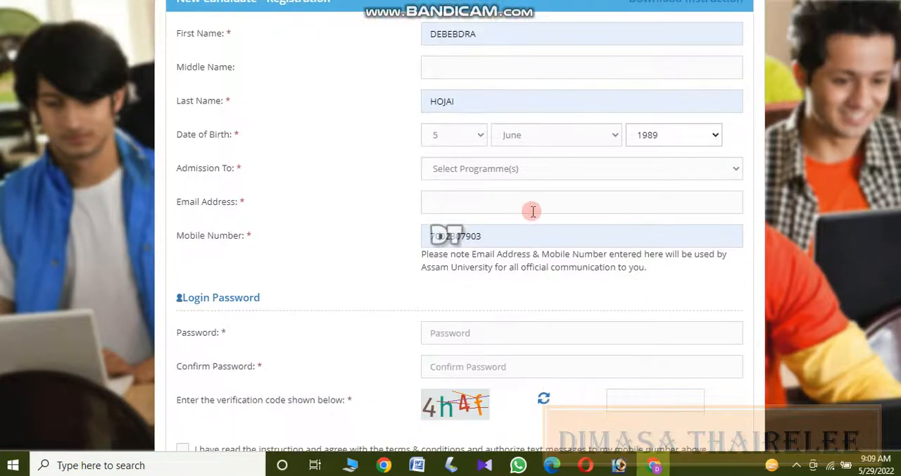
click(494, 170)
click(486, 203)
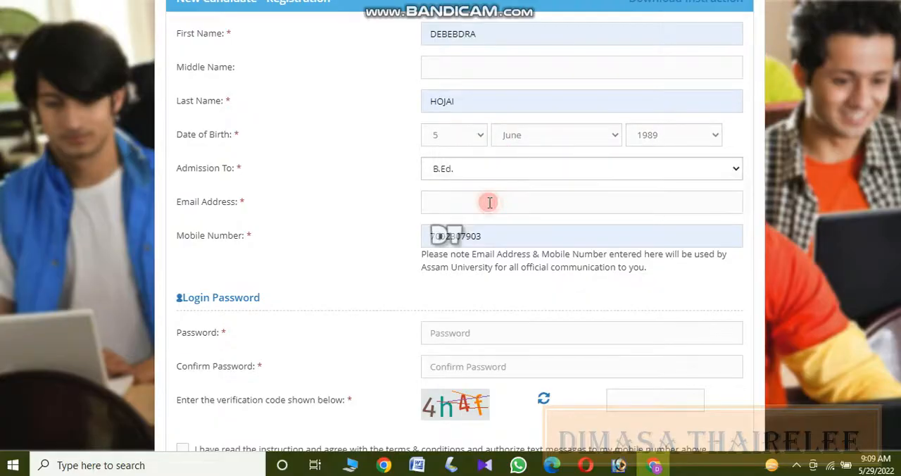
click(458, 201)
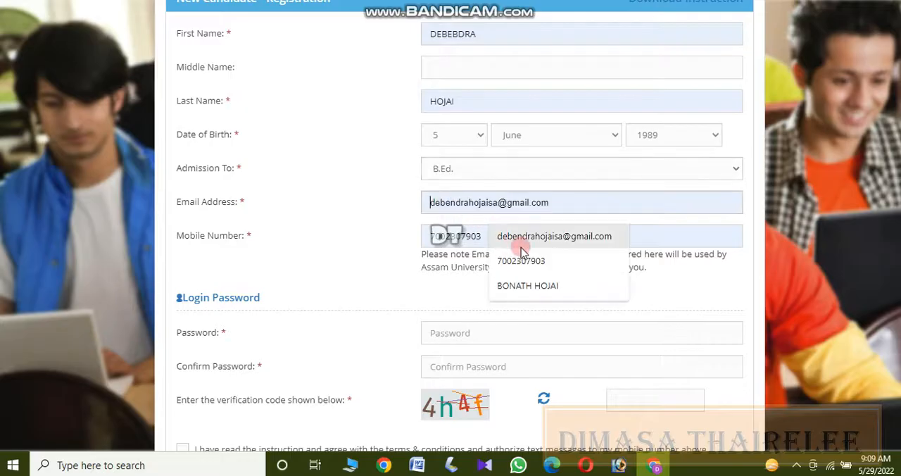
click(521, 247)
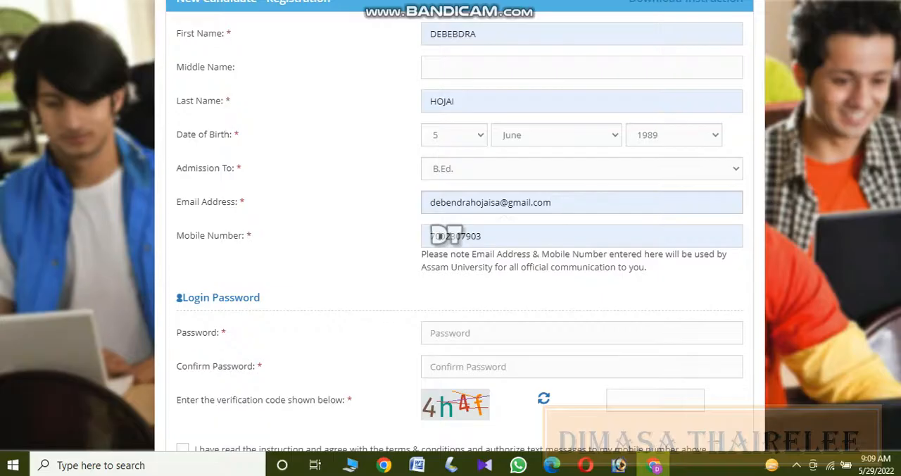
Enter the login password for the new account and repeat it in the Confirm Password field.
scroll(603, 233, down, 2)
click(557, 219)
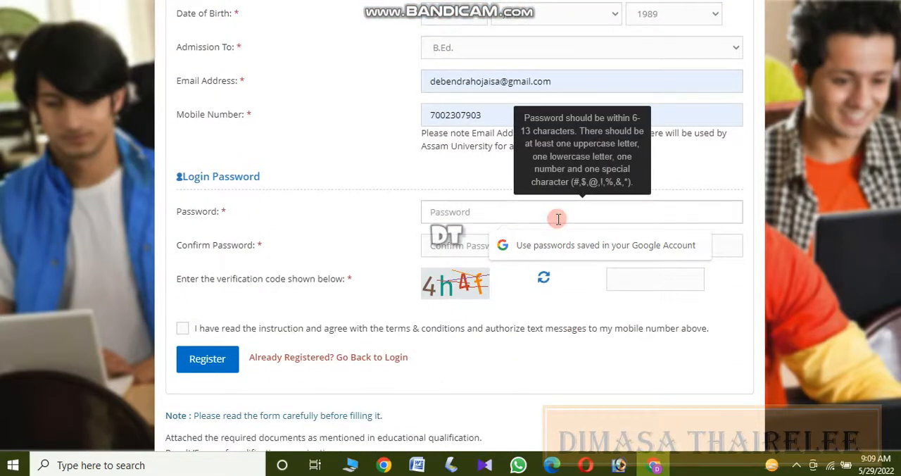
text(••)
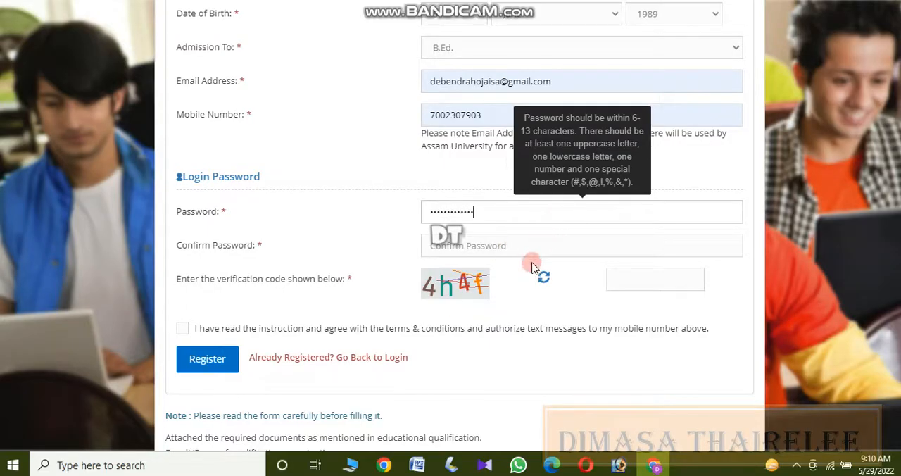
click(537, 246)
text(•)
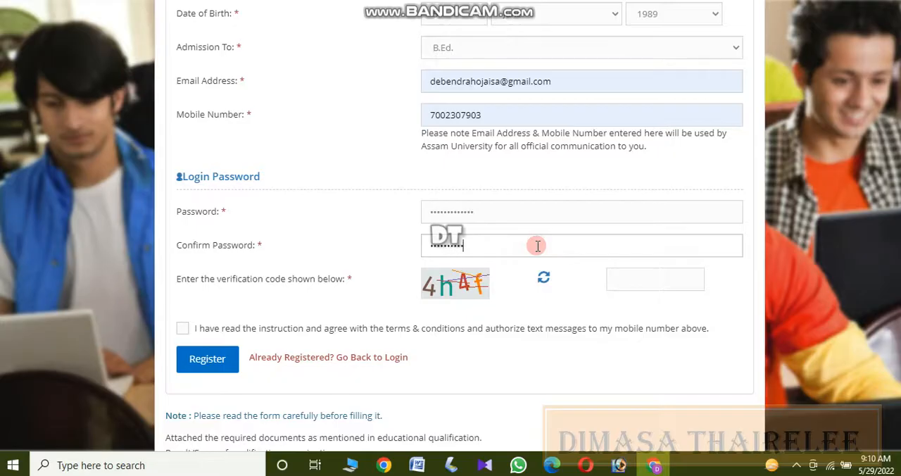
Register the applicant with the displayed verification code and accepted terms, and verify the registration with the received OTP.
click(642, 275)
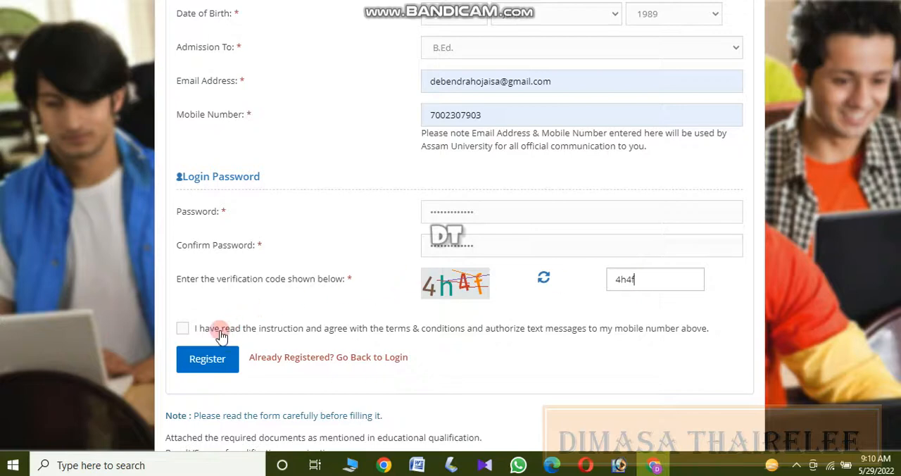
click(193, 334)
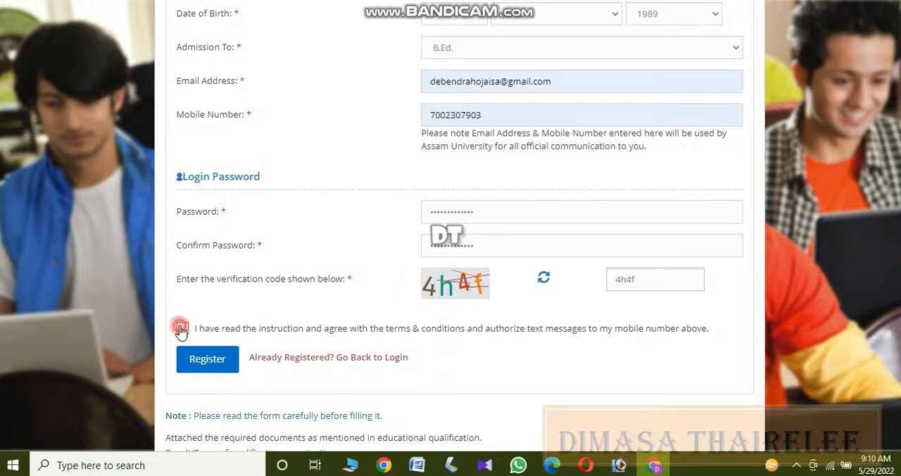
click(202, 363)
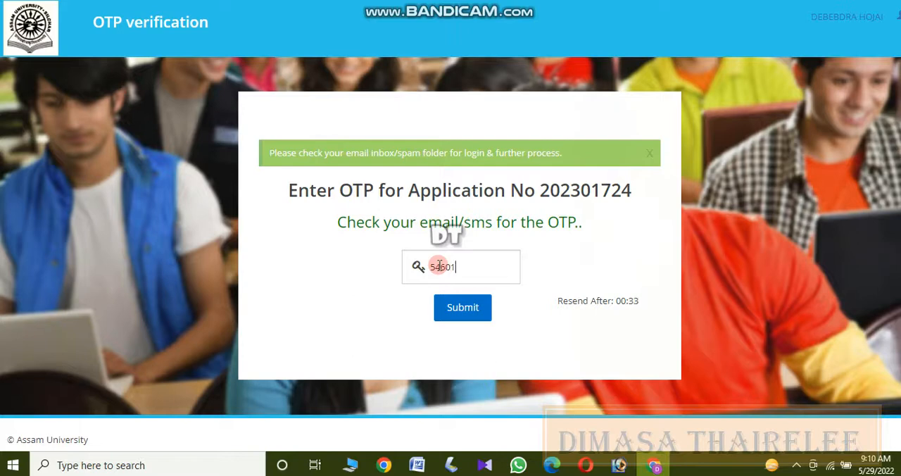
click(456, 307)
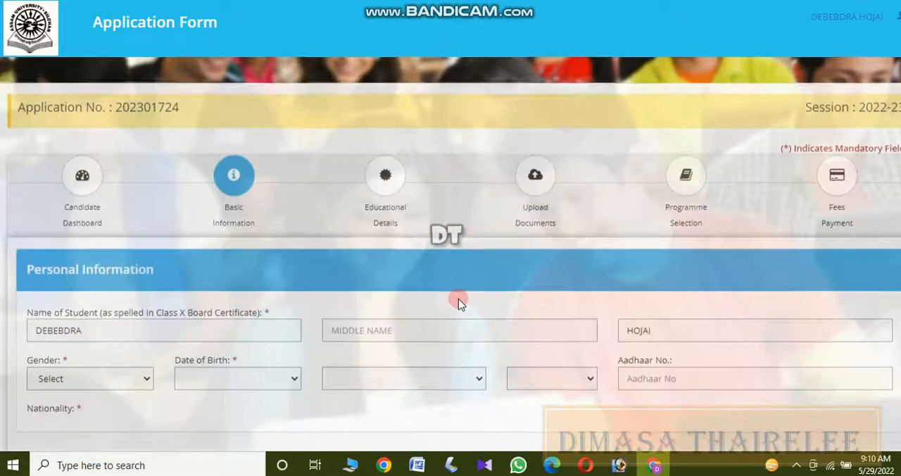
In the personal information, set the religion to Hinduism, category to ST and annual family income to 40000.
scroll(760, 172, down, 2)
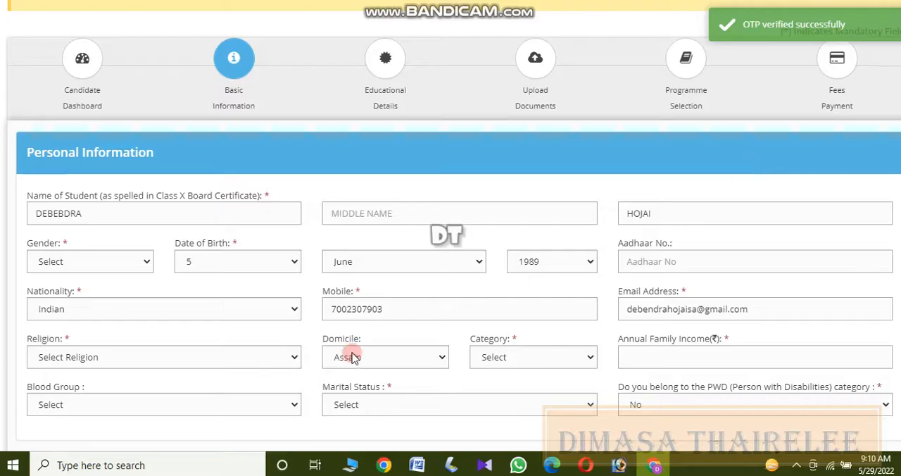
scroll(450, 282, down, 1)
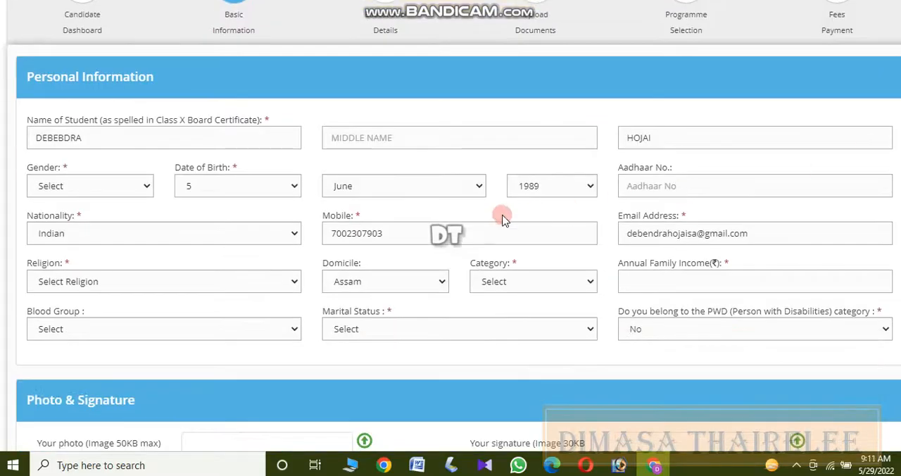
click(682, 183)
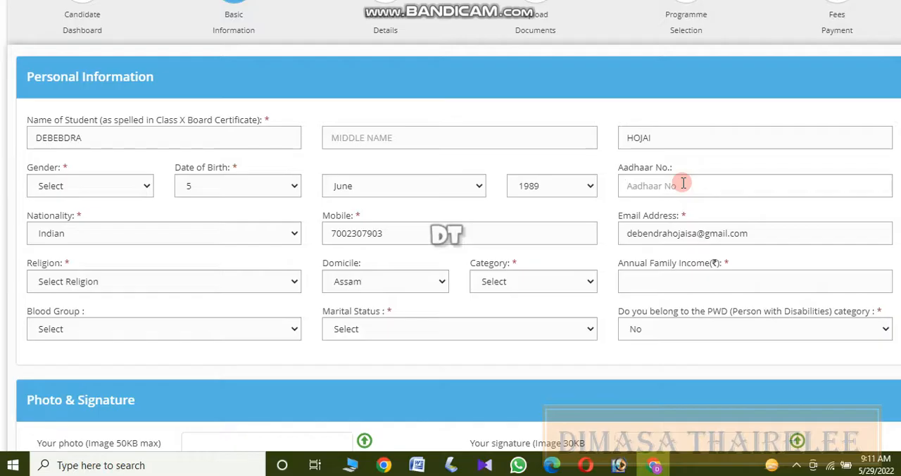
click(152, 282)
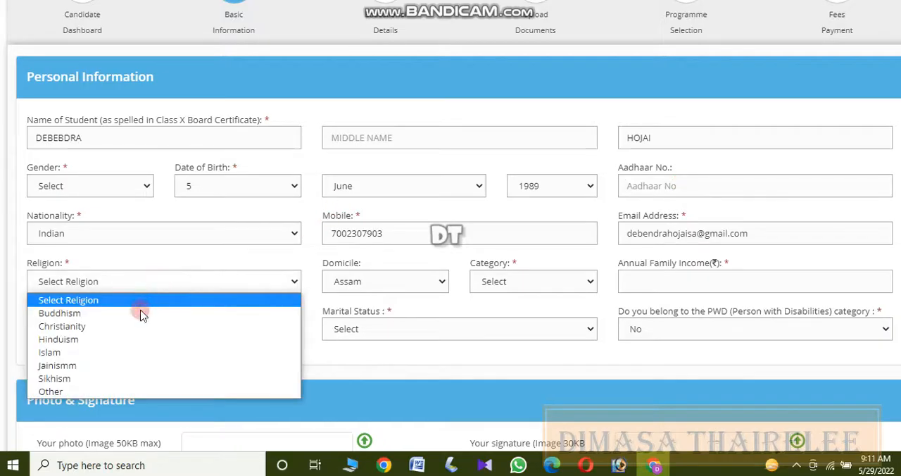
click(120, 342)
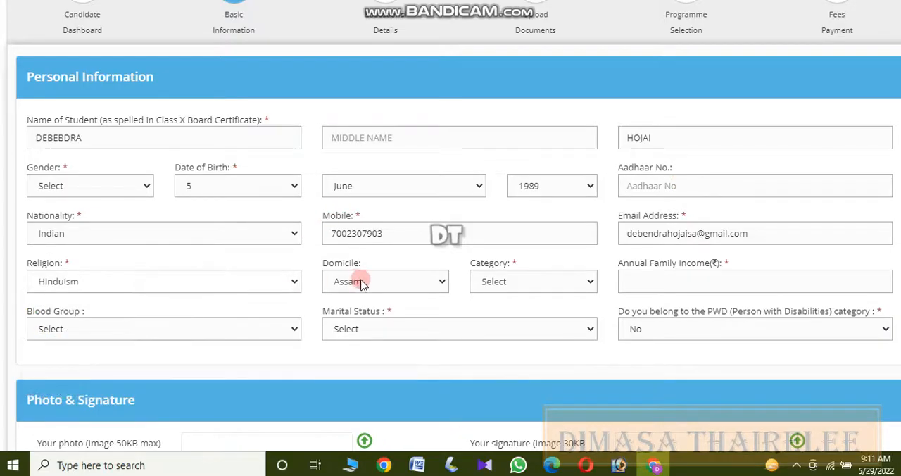
click(476, 281)
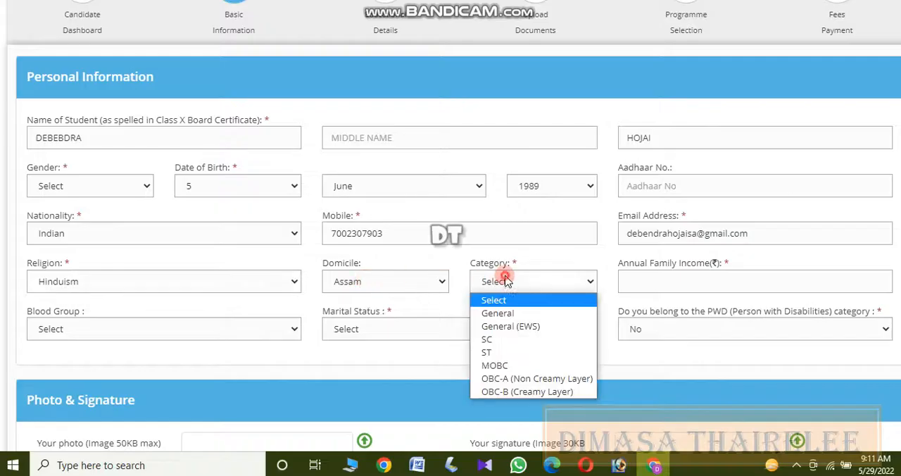
click(504, 356)
click(682, 281)
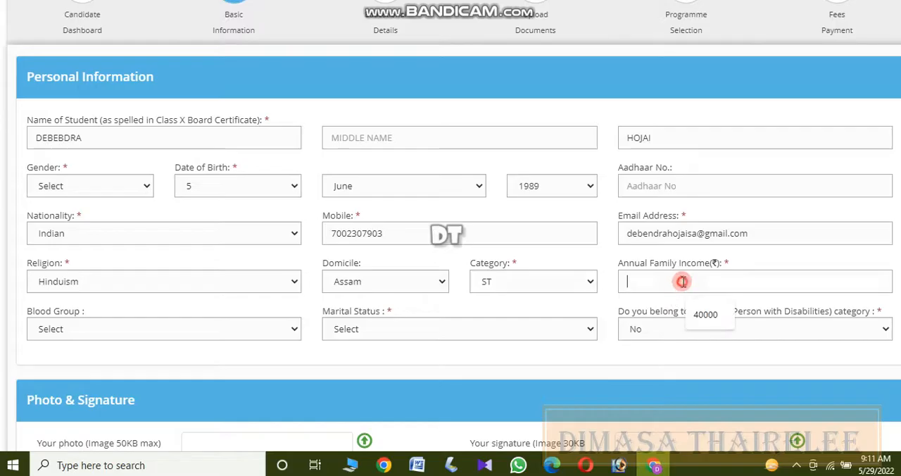
click(705, 315)
Set the blood group to B+, the marital status to Single and the gender to Male.
scroll(414, 307, down, 1)
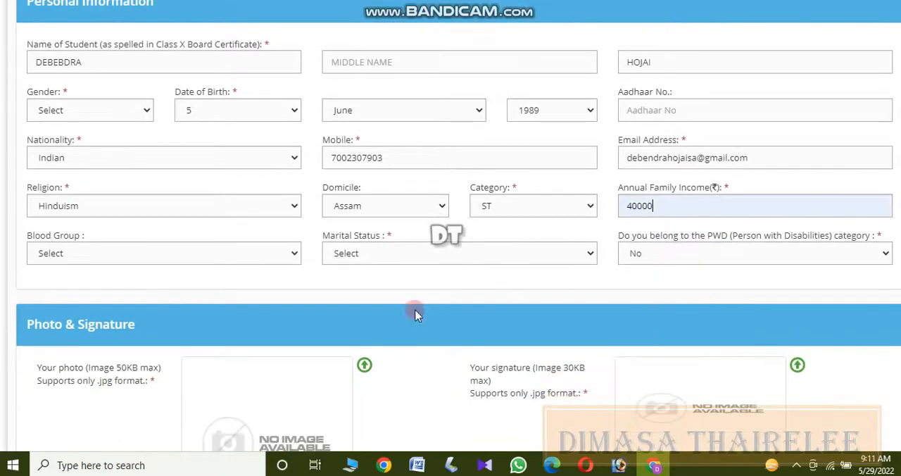
click(107, 240)
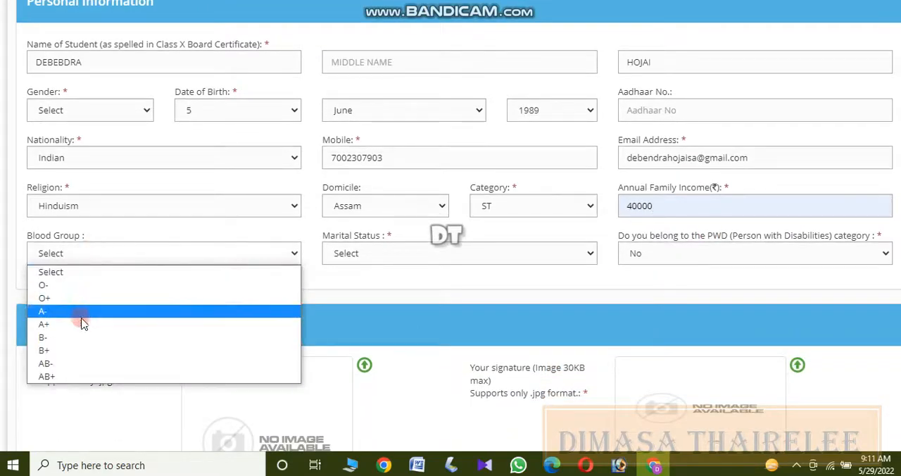
click(69, 350)
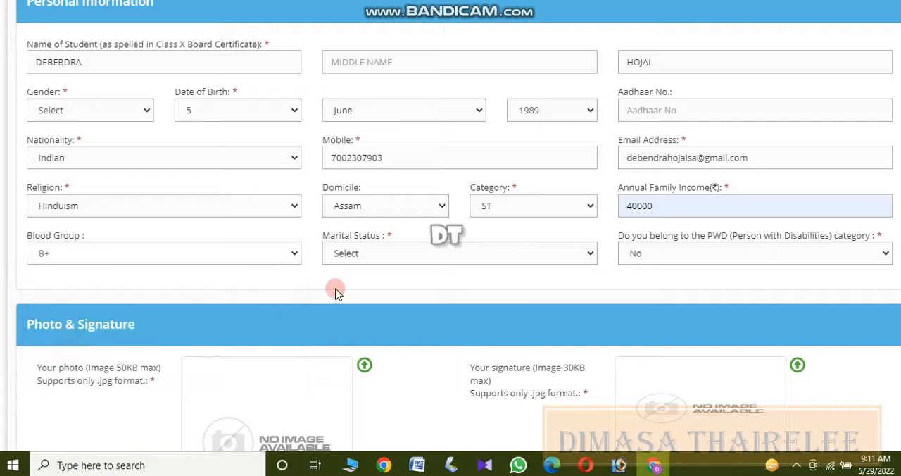
click(396, 246)
click(371, 300)
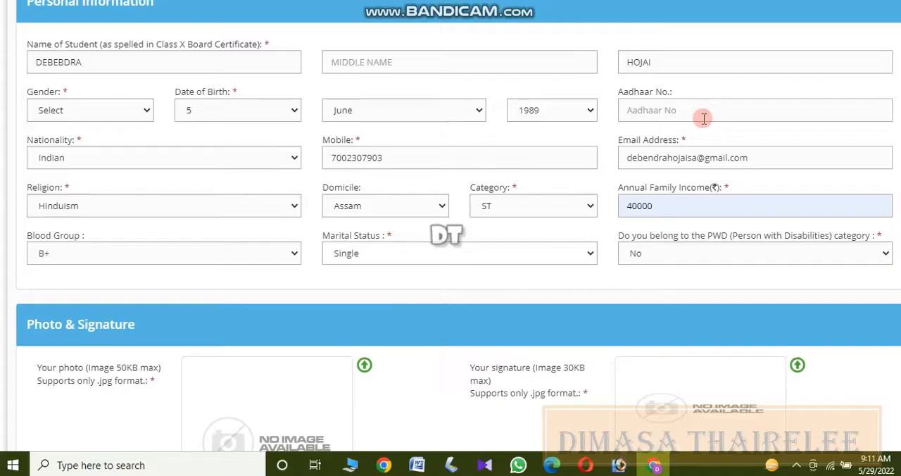
click(104, 111)
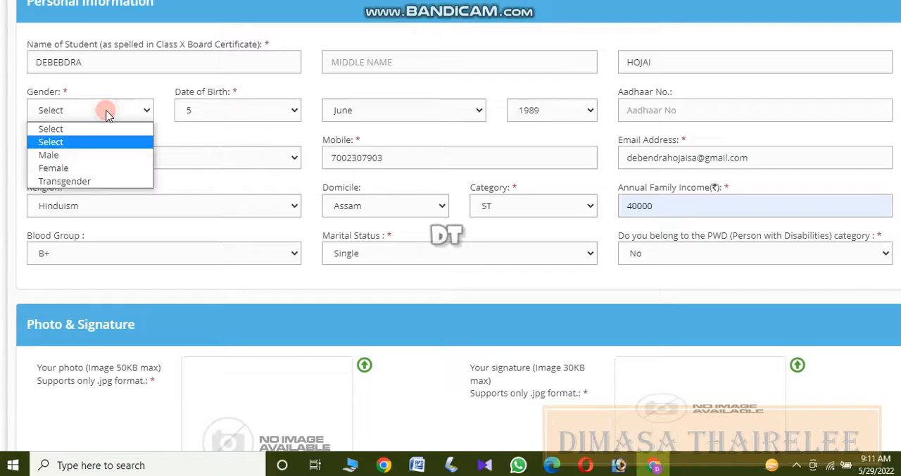
click(84, 156)
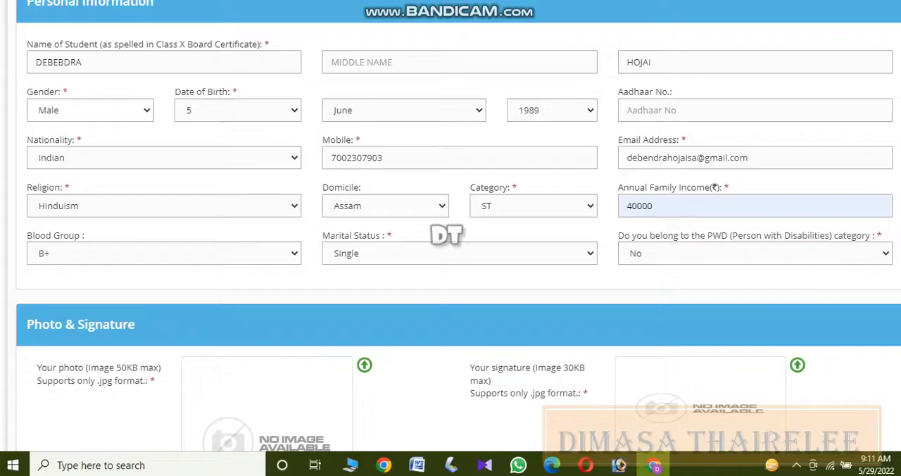
Upload the applicant's passport photo (.jpg) from the documents folder on Local Disk (D:) to the photo field.
scroll(736, 267, down, 3)
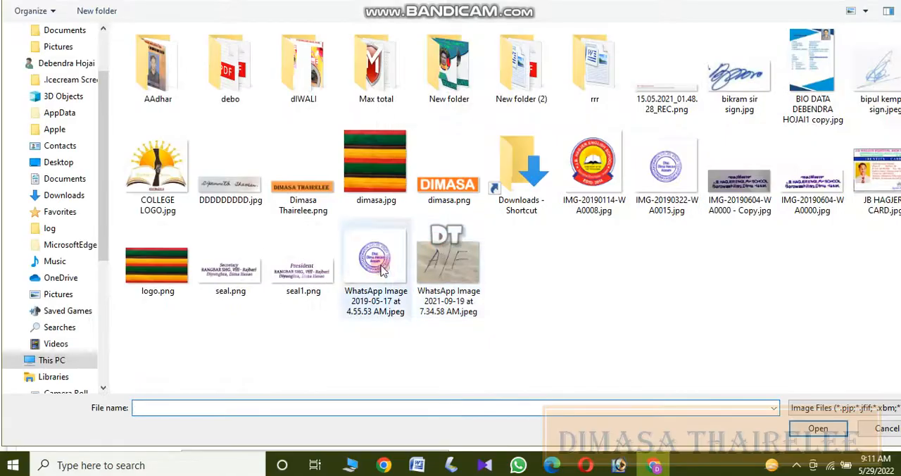
click(84, 358)
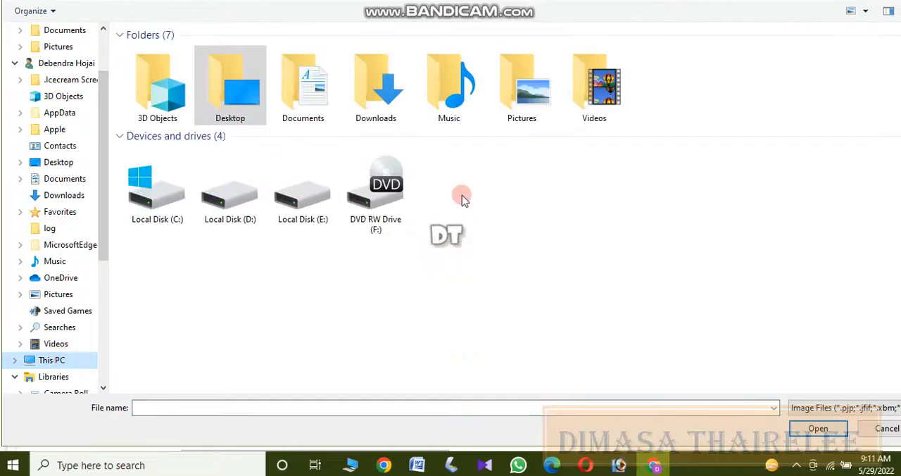
double_click(240, 200)
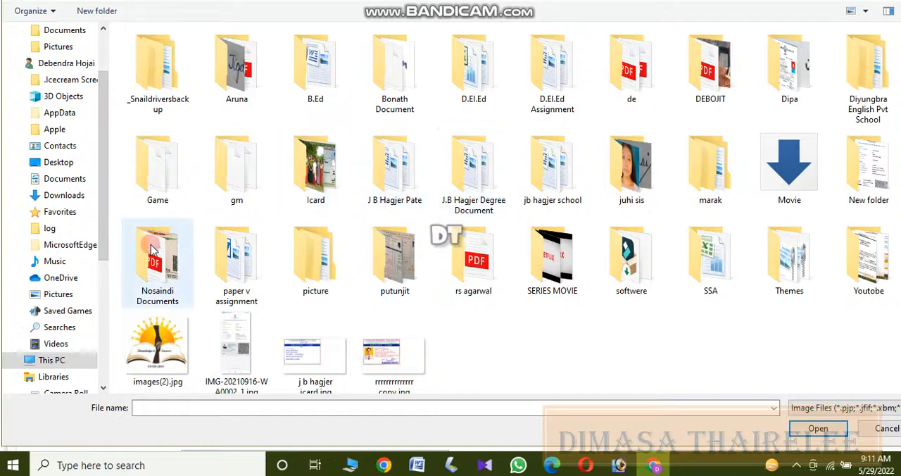
click(66, 361)
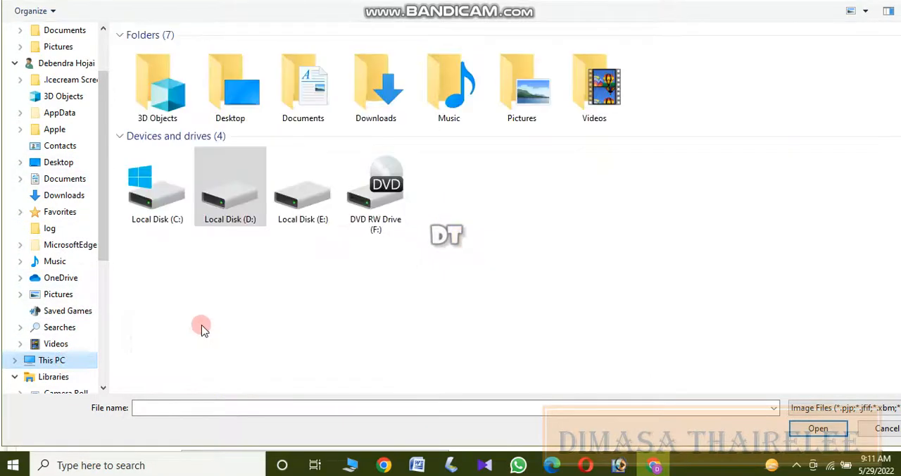
double_click(299, 197)
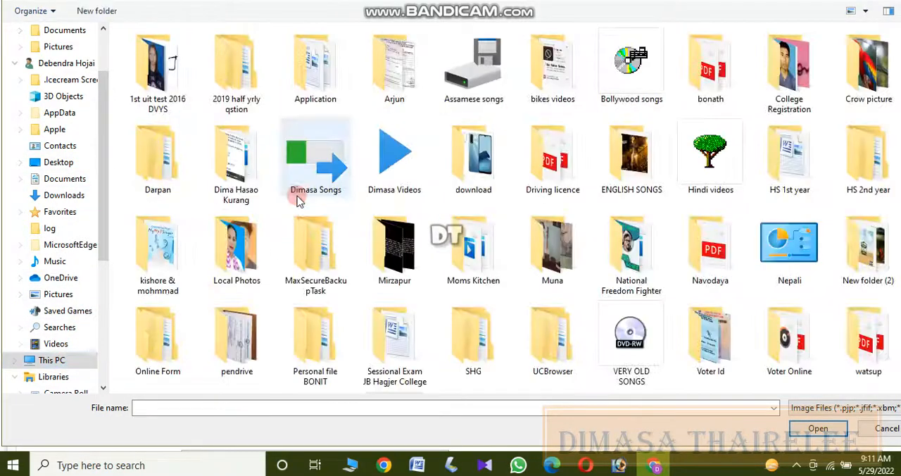
click(40, 361)
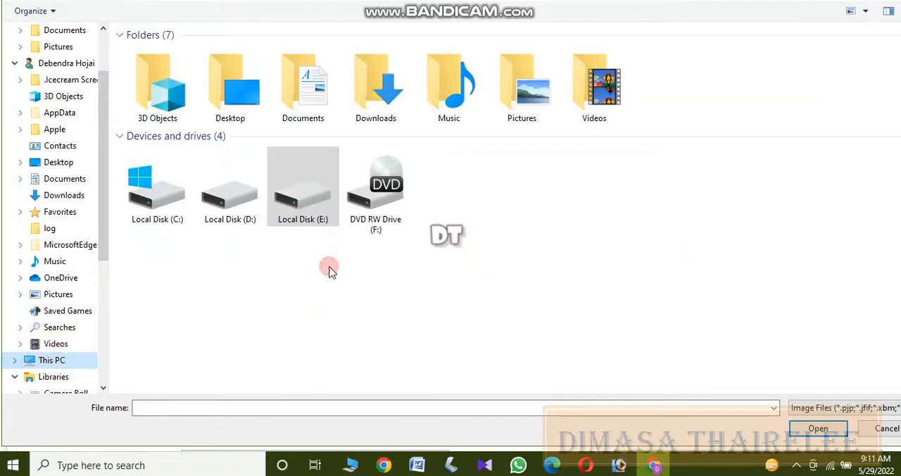
double_click(229, 197)
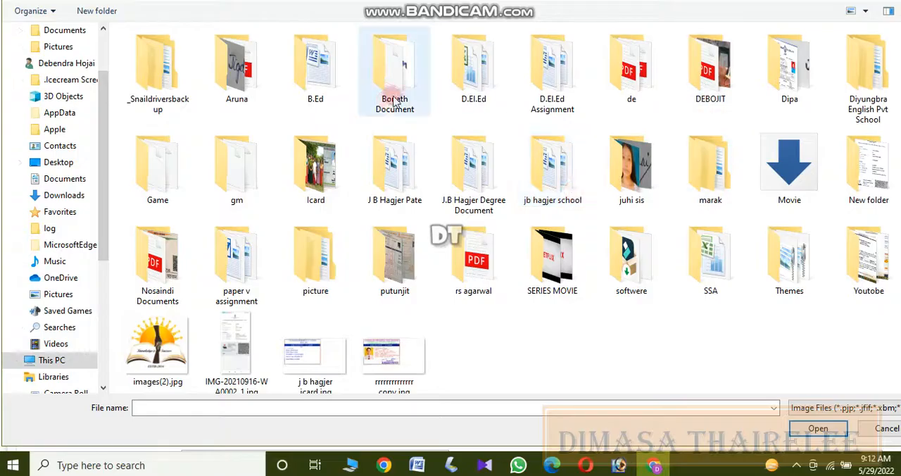
double_click(398, 79)
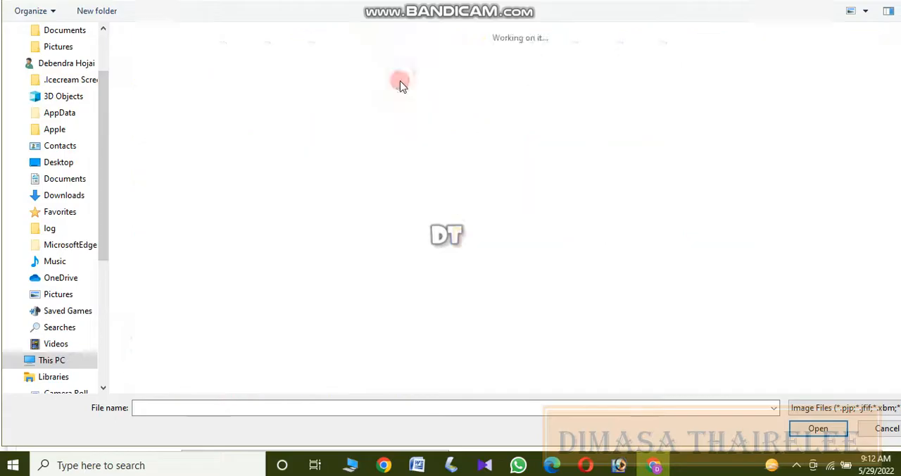
double_click(234, 165)
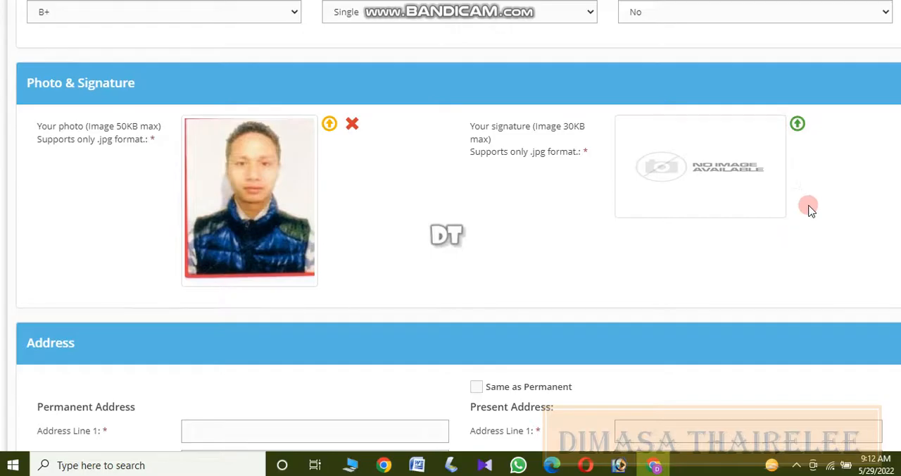
Upload EMPLOYMENT.jpg as the applicant's signature.
click(796, 123)
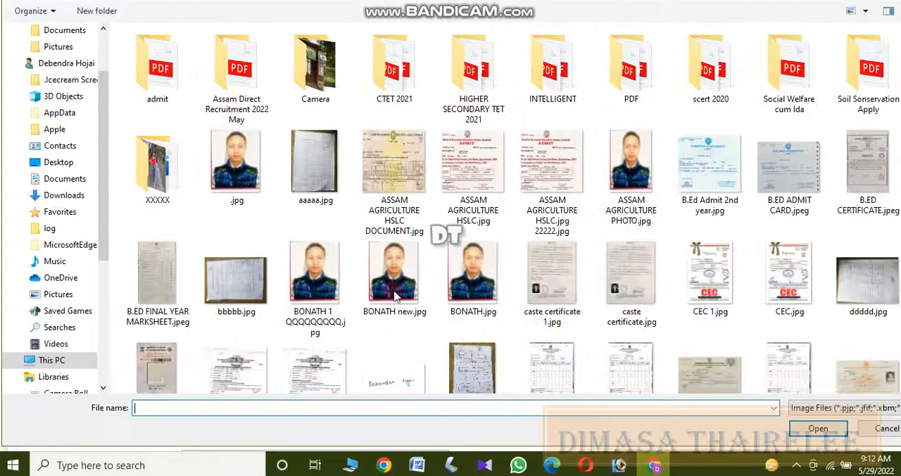
scroll(394, 295, down, 3)
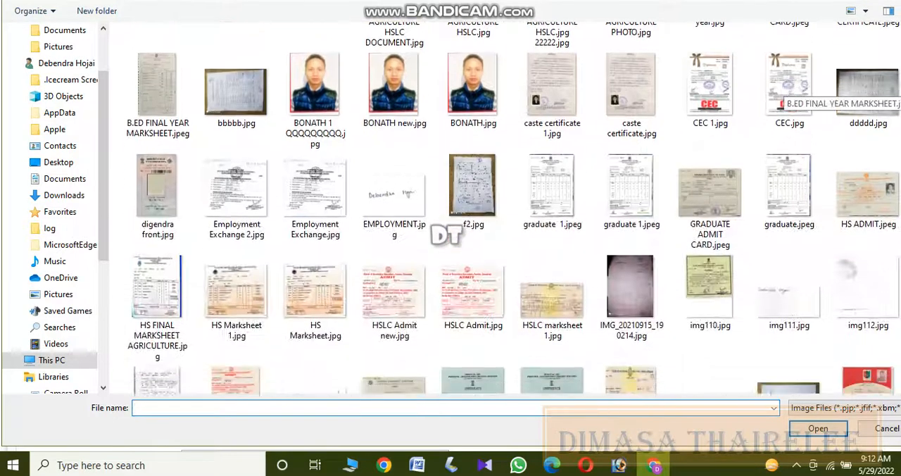
click(385, 189)
double_click(392, 189)
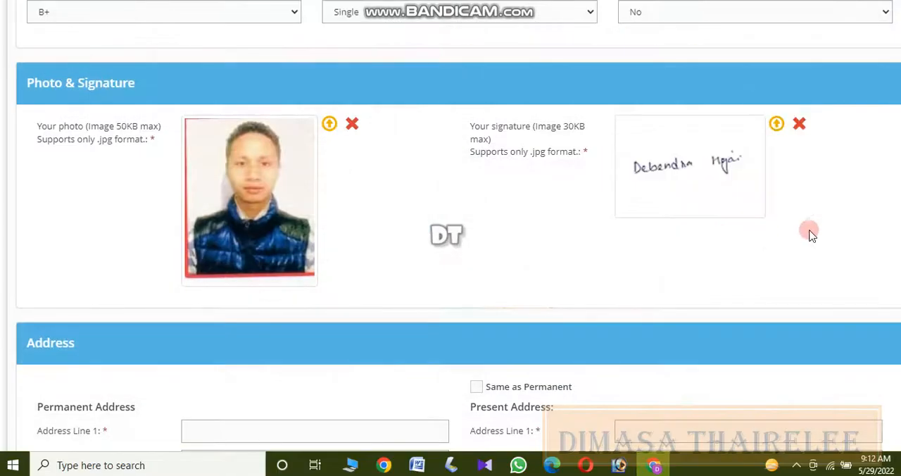
Fill in the permanent address with the saved address, district and postal code, and set the present address as the same.
scroll(635, 167, down, 5)
scroll(720, 245, up, 1)
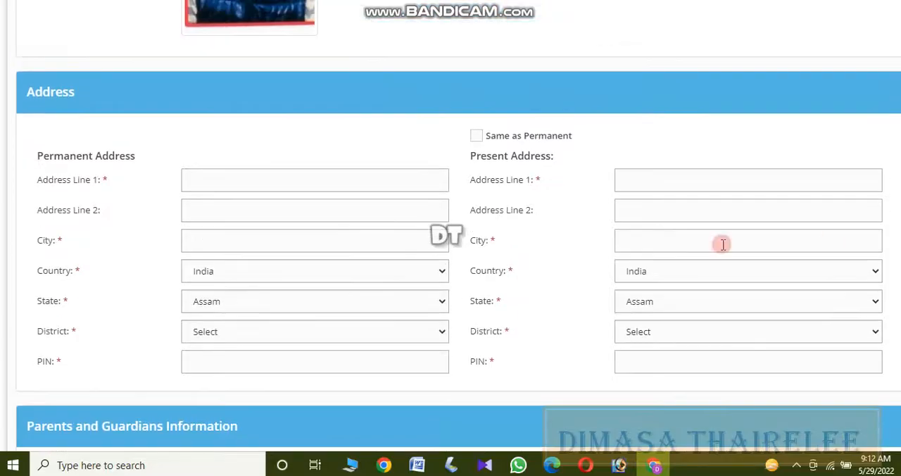
click(324, 184)
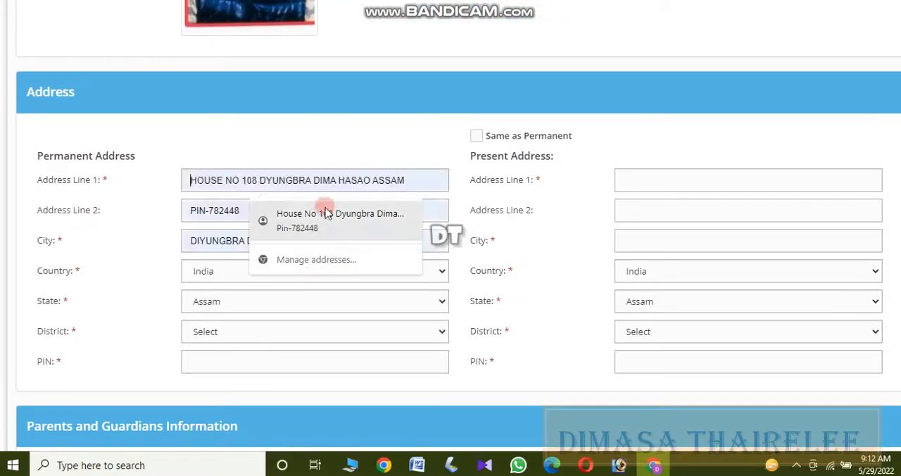
click(321, 211)
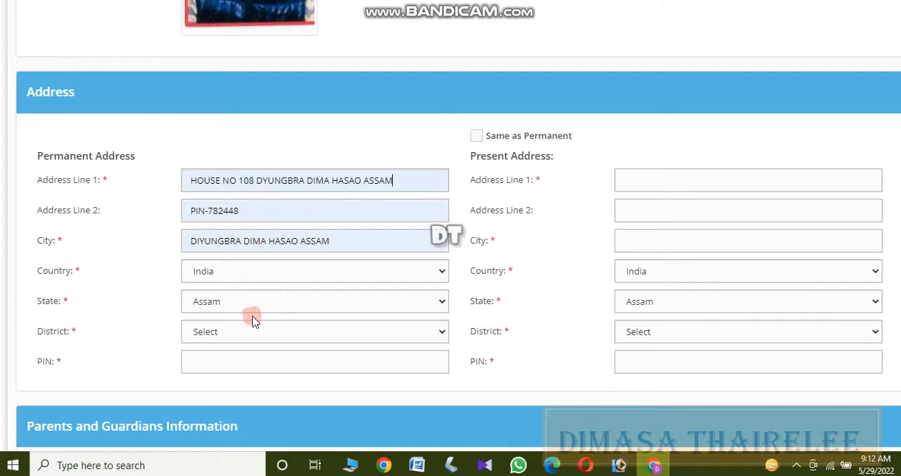
click(214, 336)
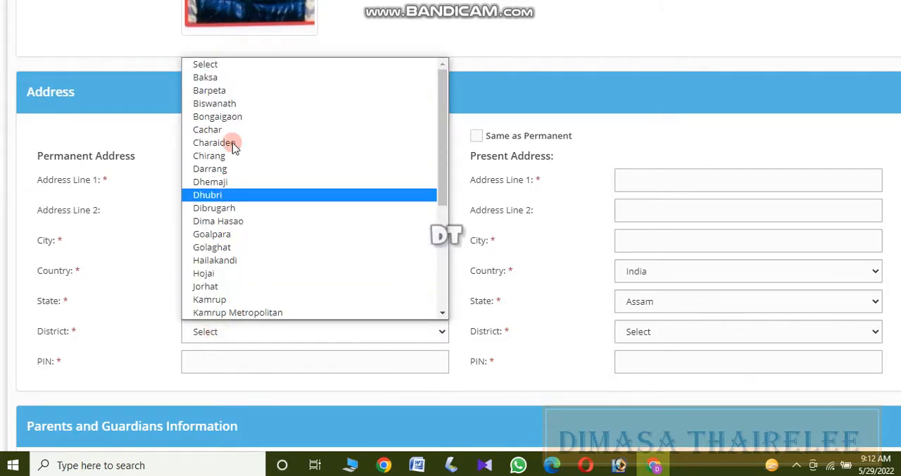
click(224, 221)
click(272, 362)
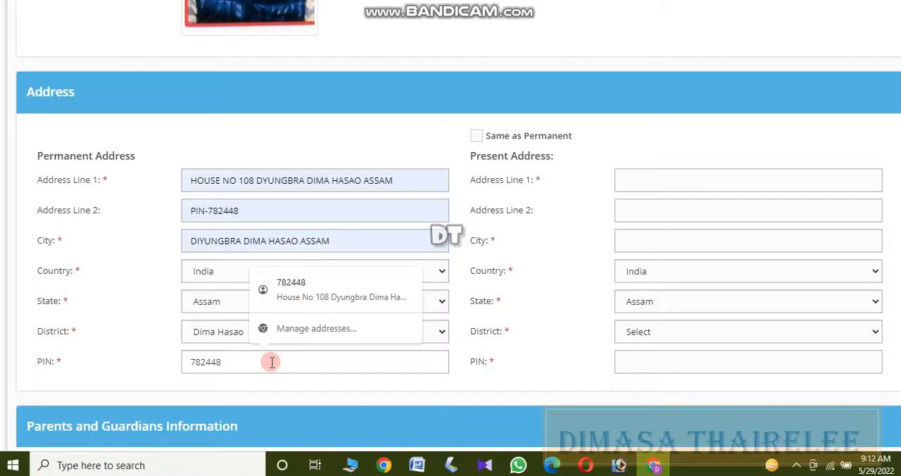
click(476, 136)
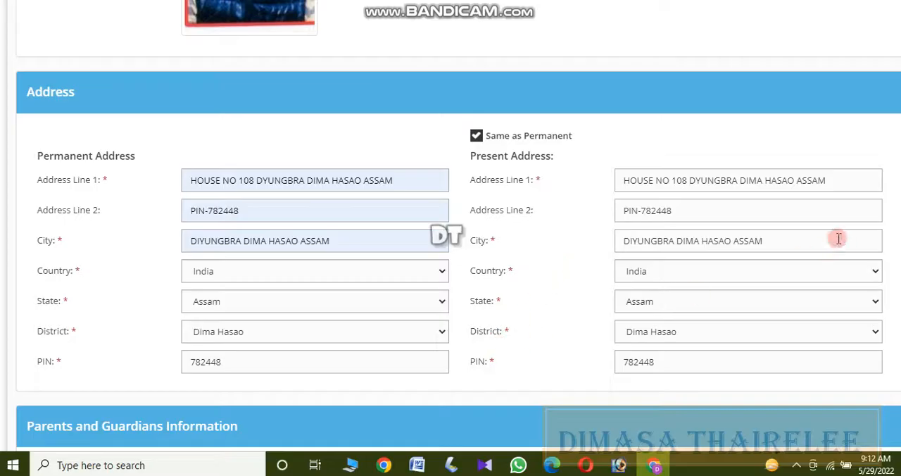
Enter the mother's and father's names from the saved suggestions in the parents' information.
scroll(447, 241, down, 3)
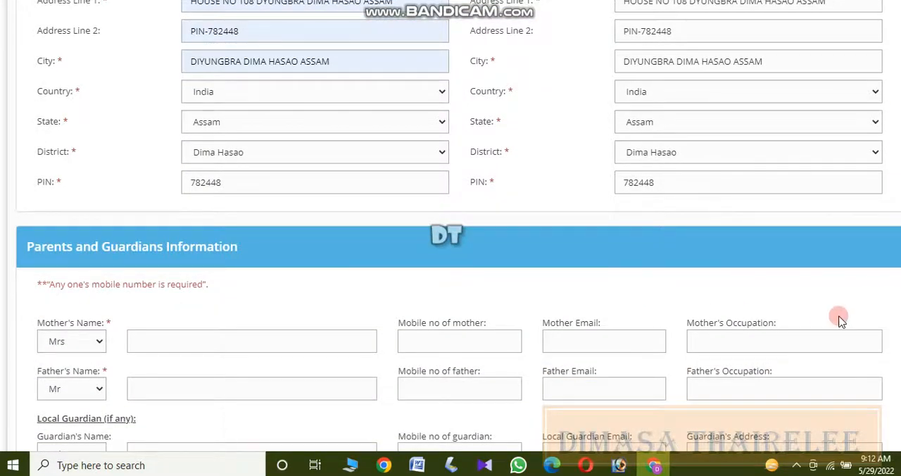
scroll(450, 240, down, 3)
scroll(451, 239, up, 1)
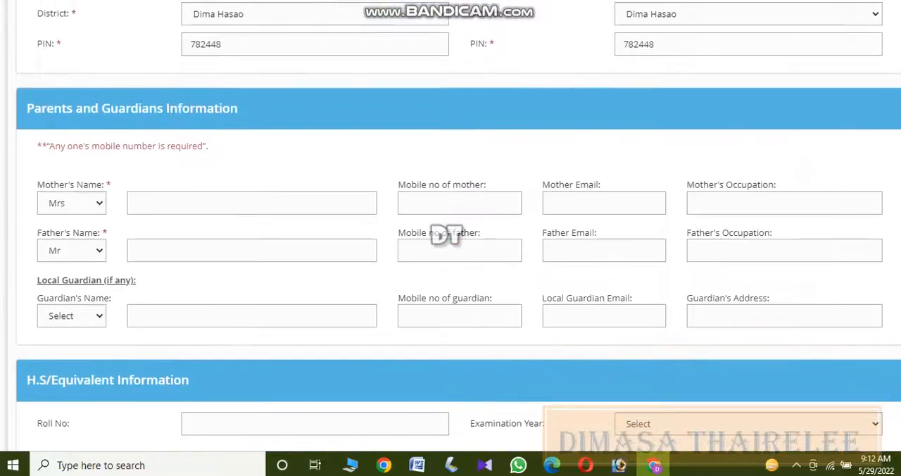
click(283, 200)
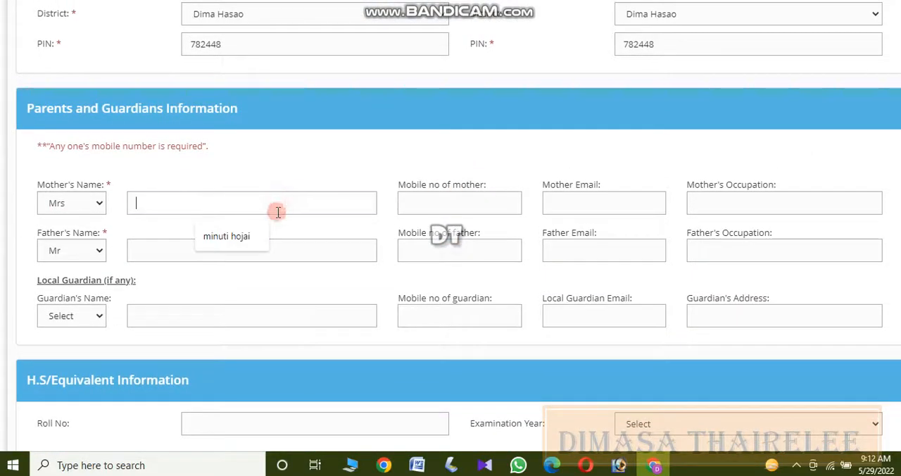
click(246, 239)
click(224, 251)
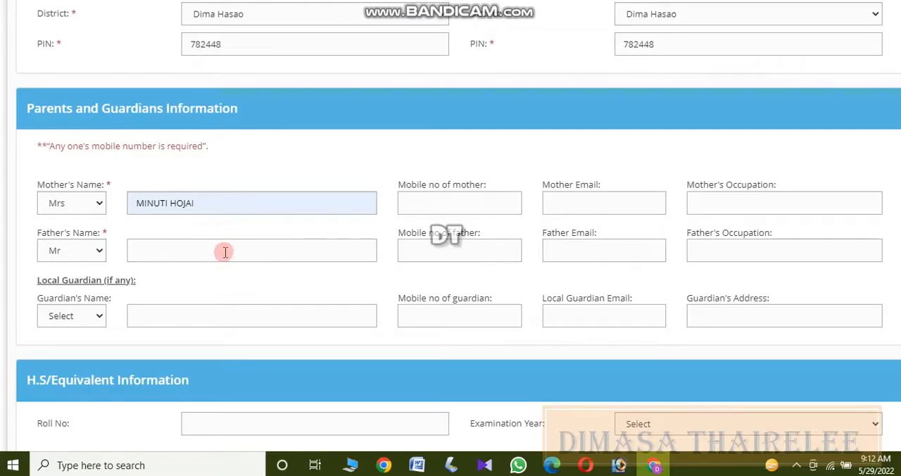
click(225, 280)
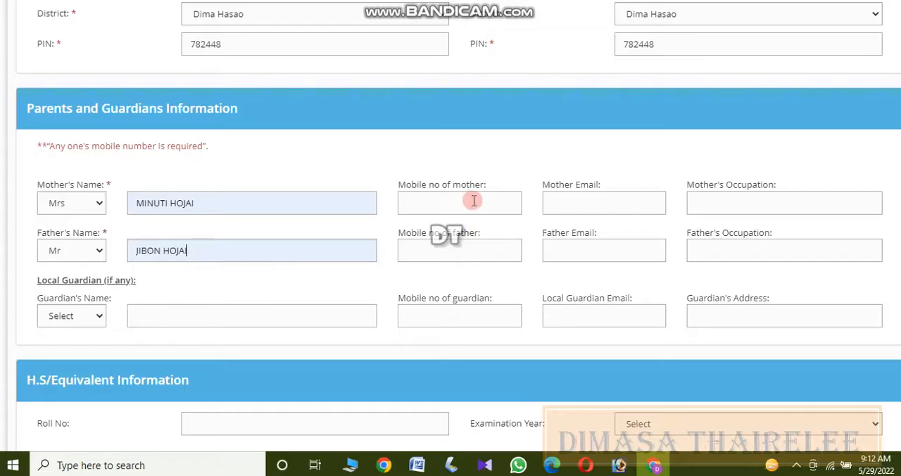
Set the mother's occupation to HOUSE WIFE and the father's occupation to SERVICE.
click(605, 203)
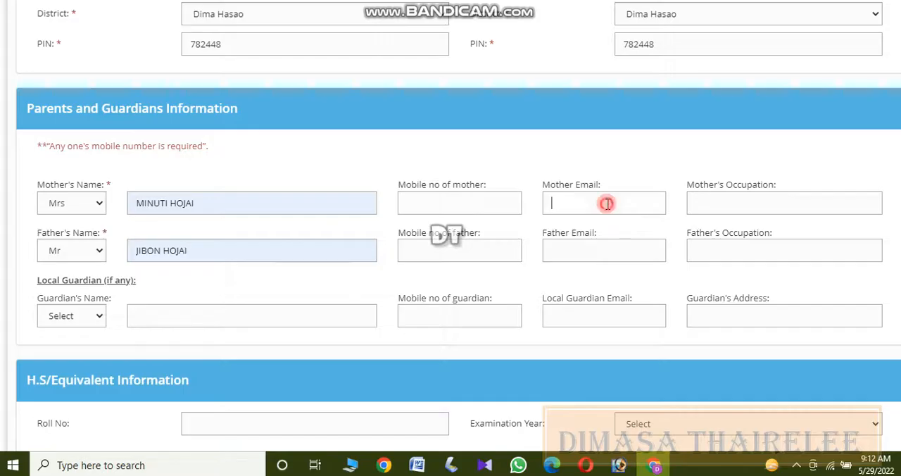
click(705, 200)
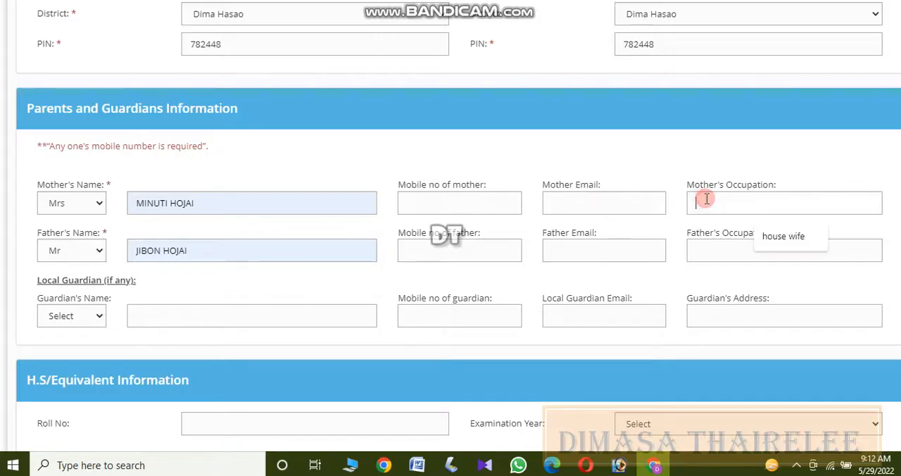
click(805, 255)
click(783, 242)
click(773, 282)
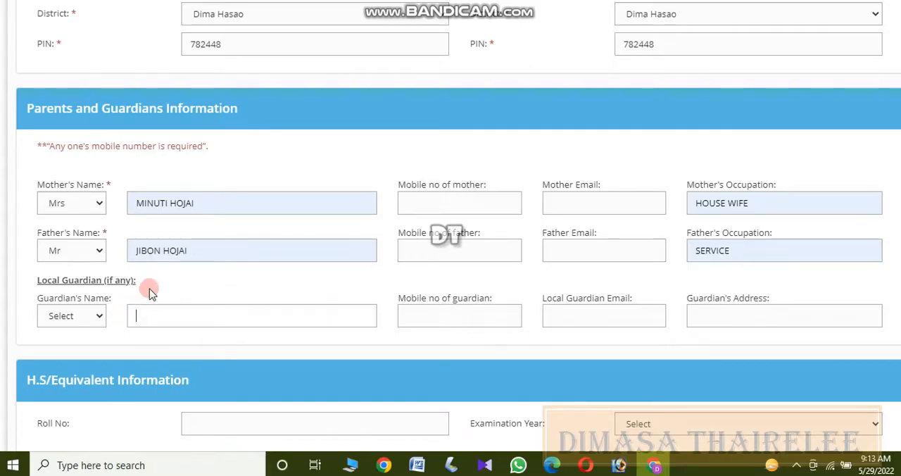
Review the parents' details, the H.S/Equivalent Information and the Other Information, including the last board/university options.
scroll(451, 232, down, 2)
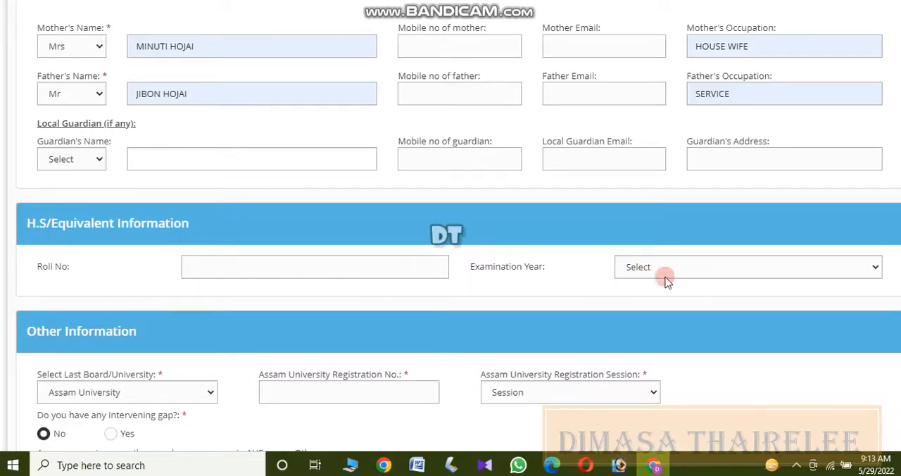
scroll(450, 239, down, 2)
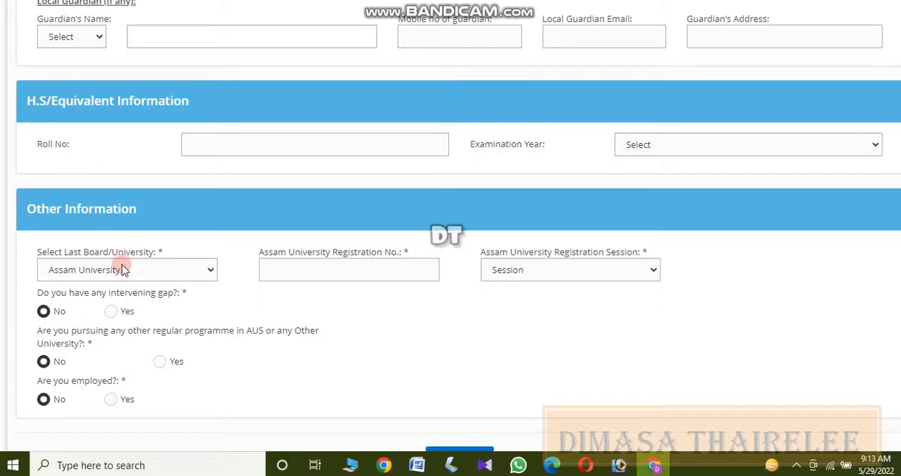
click(161, 271)
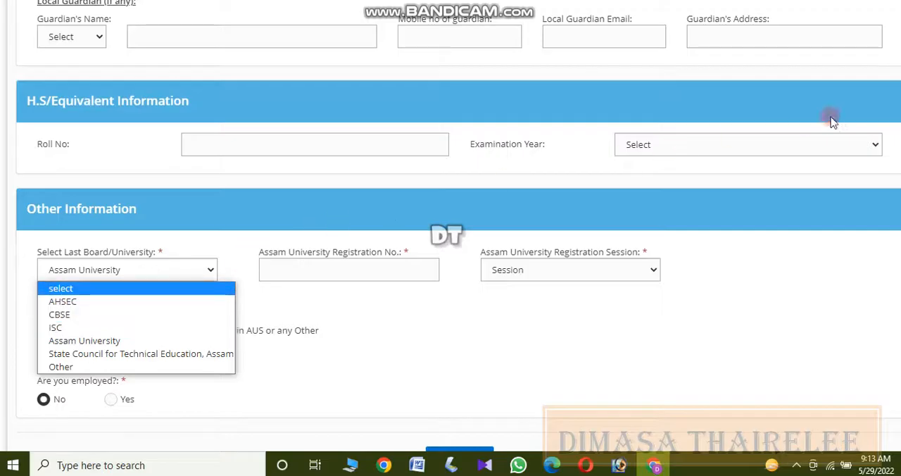
click(819, 5)
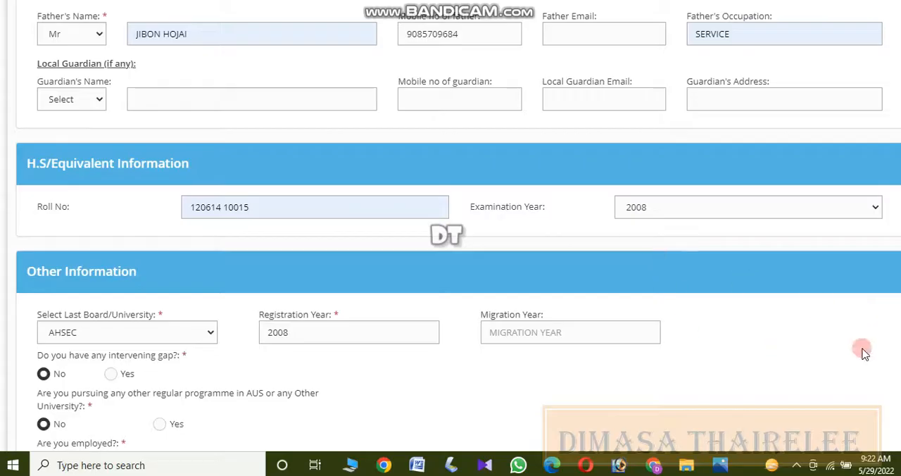
scroll(457, 226, up, 4)
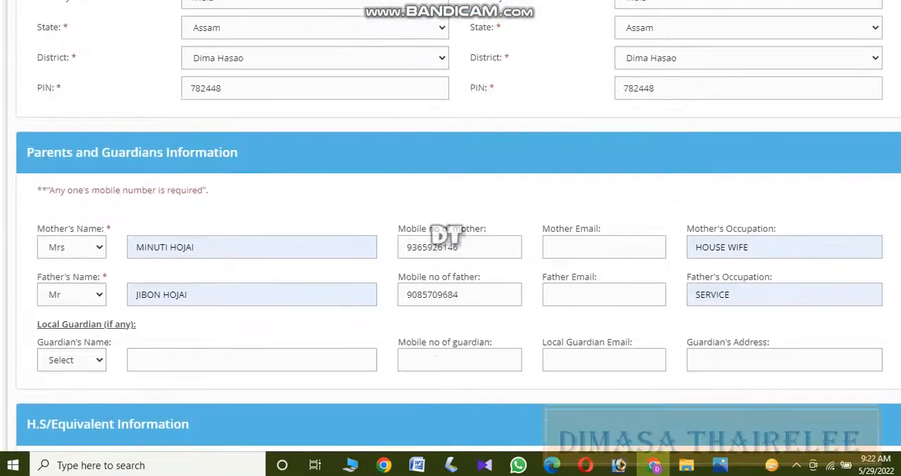
scroll(458, 240, down, 2)
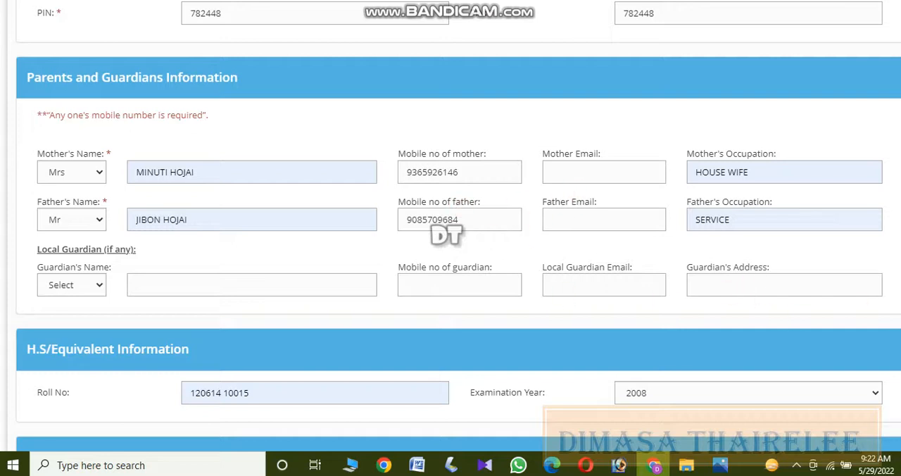
scroll(849, 321, down, 1)
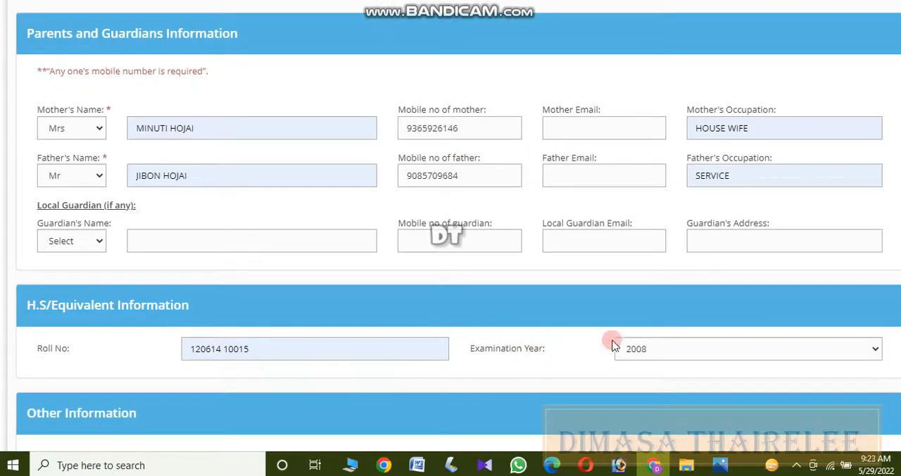
scroll(451, 232, down, 5)
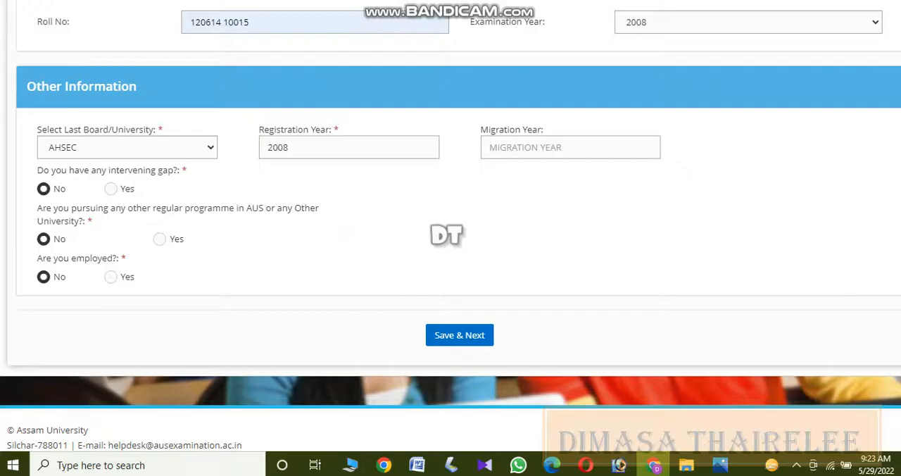
scroll(447, 235, down, 1)
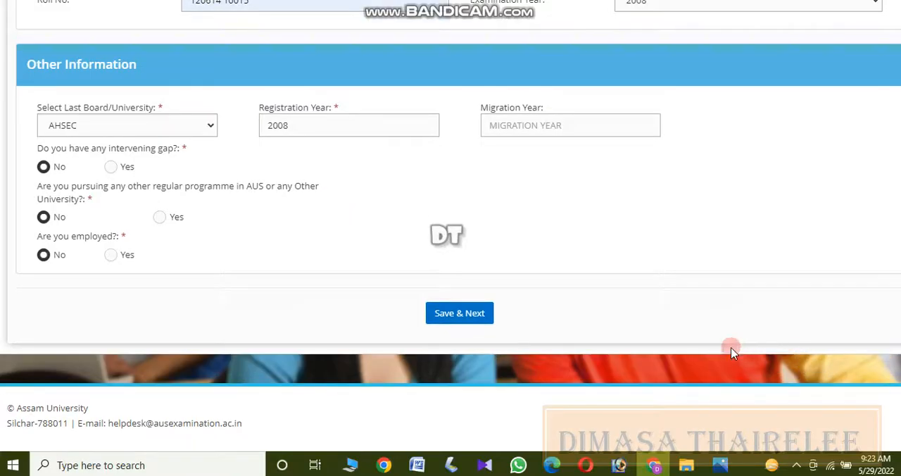
Save the basic information form and continue to the educational details.
click(461, 317)
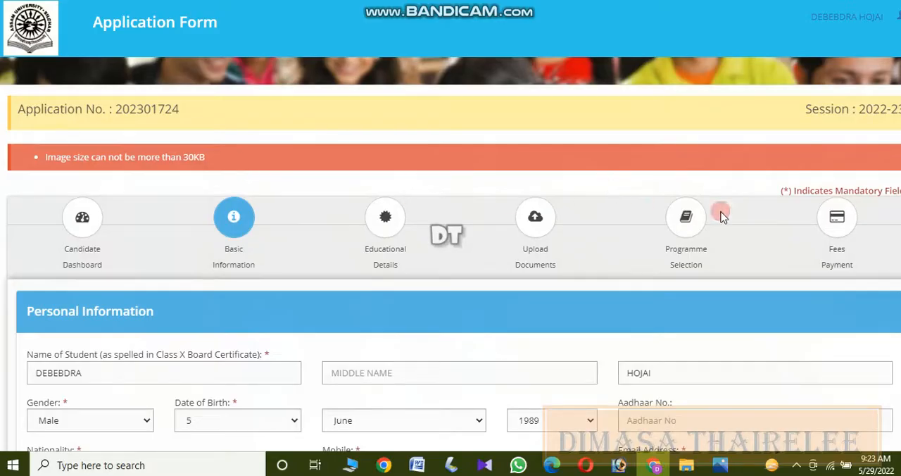
scroll(450, 232, down, 5)
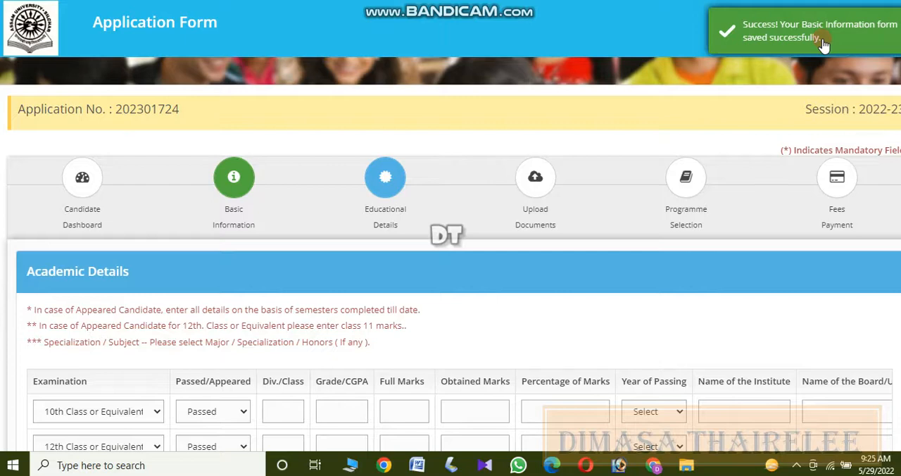
Select B.A. as the third examination in the academic details table.
scroll(357, 282, down, 3)
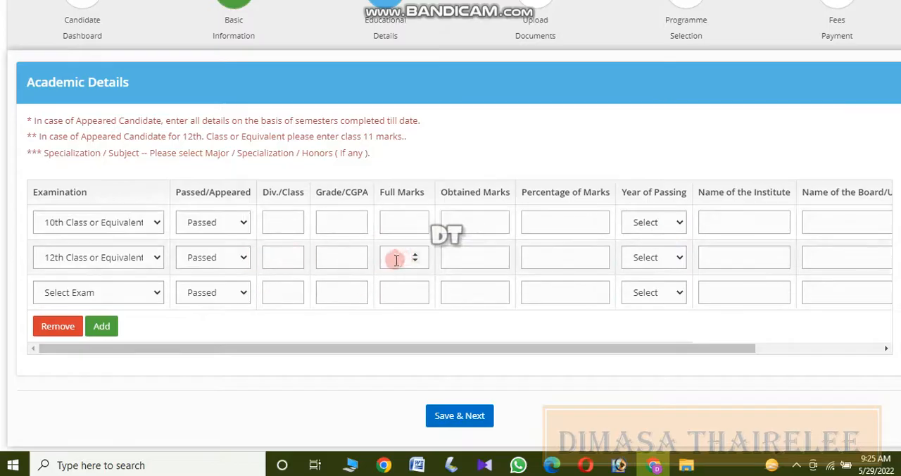
click(150, 292)
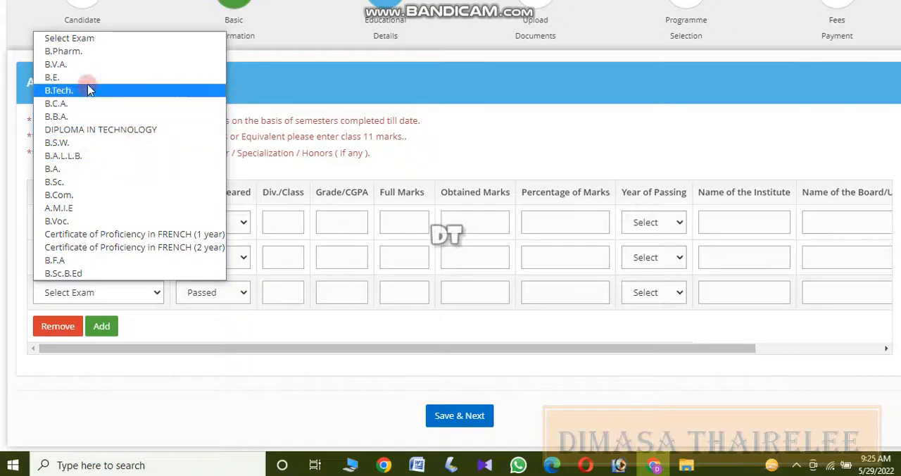
click(83, 169)
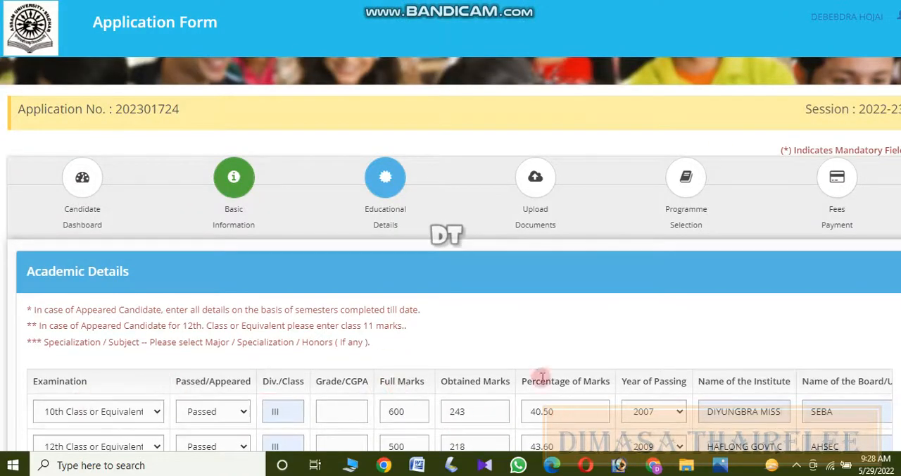
Add a fourth examination row below B.A. in the academic details and open its list of examinations.
scroll(594, 301, down, 1)
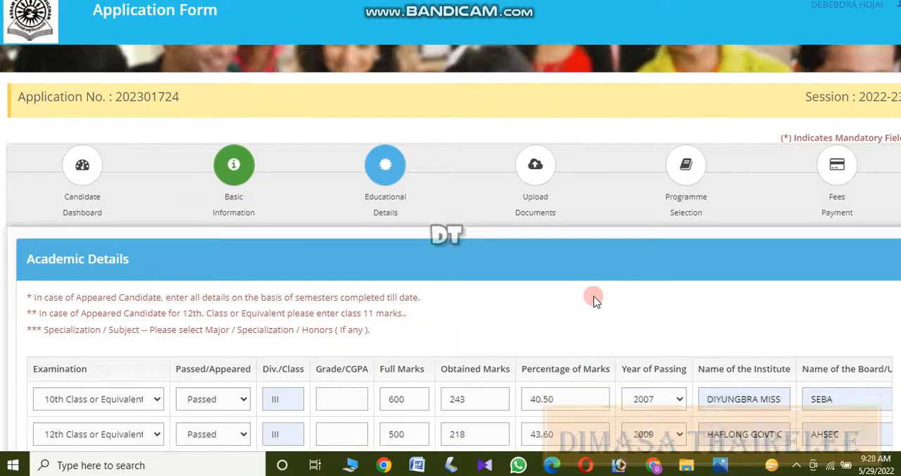
scroll(593, 300, down, 4)
scroll(551, 281, up, 4)
scroll(551, 281, down, 4)
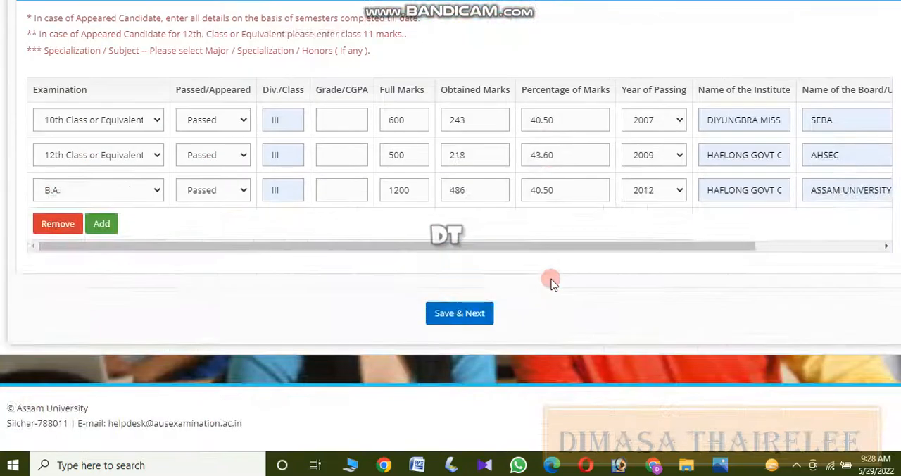
click(102, 226)
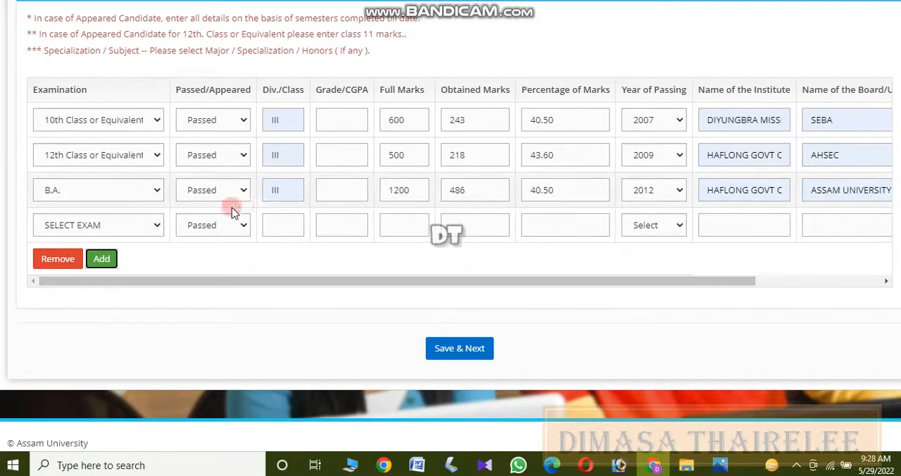
click(117, 226)
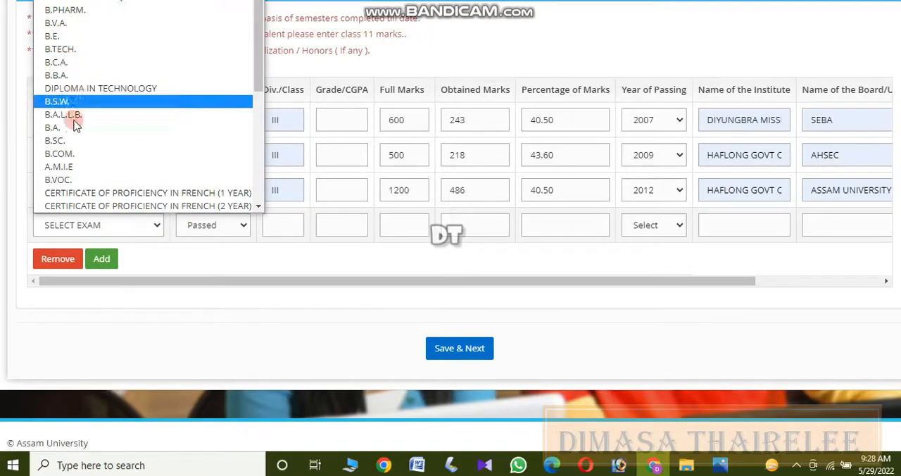
click(767, 26)
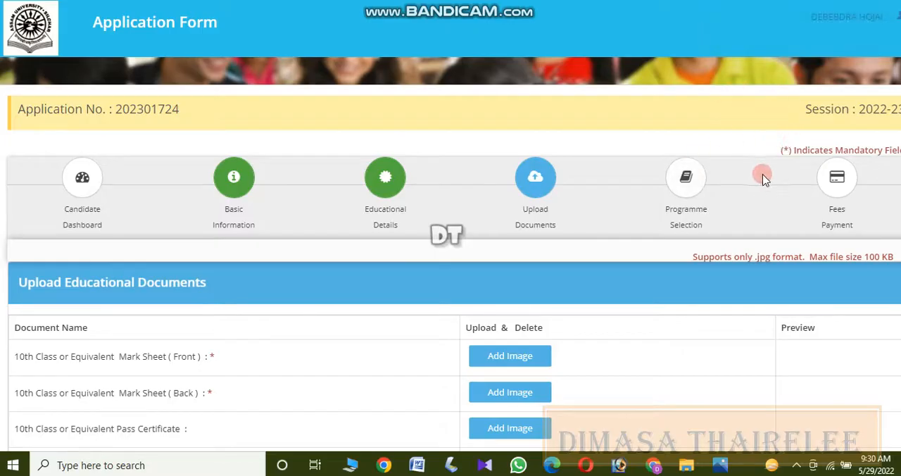
Upload HSLC marksheet 1.jpg as the front of the 10th Class or Equivalent Mark Sheet.
scroll(450, 239, down, 3)
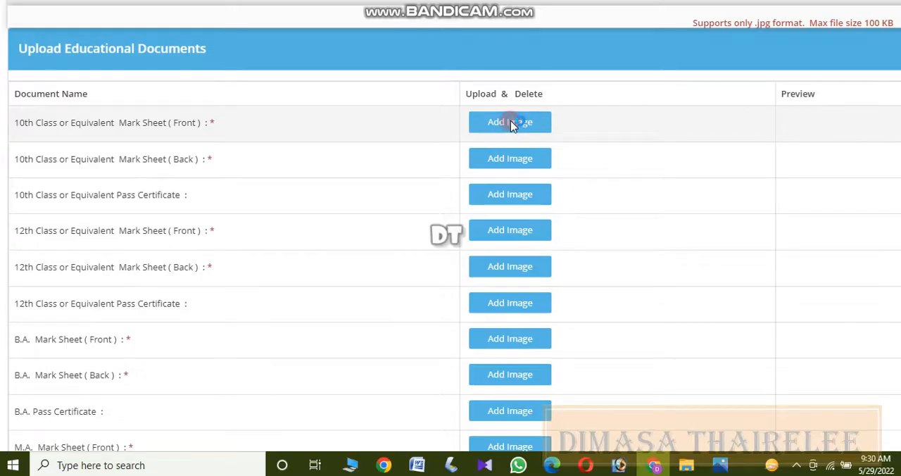
click(510, 122)
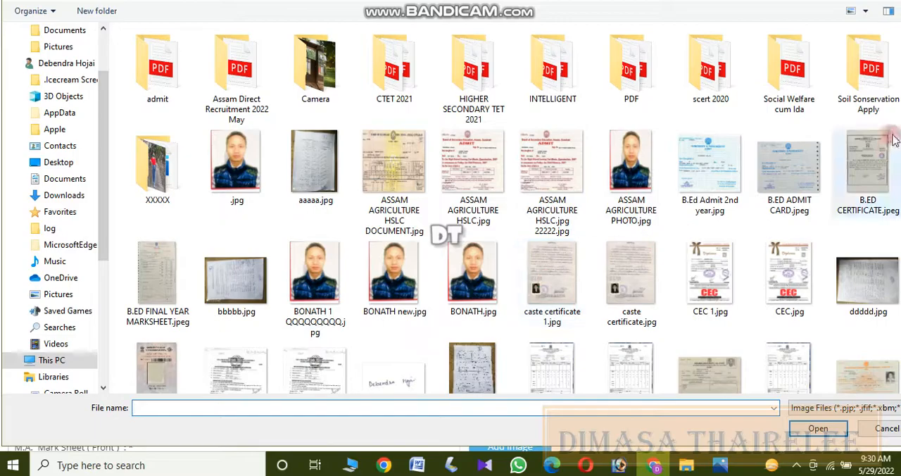
scroll(892, 140, down, 3)
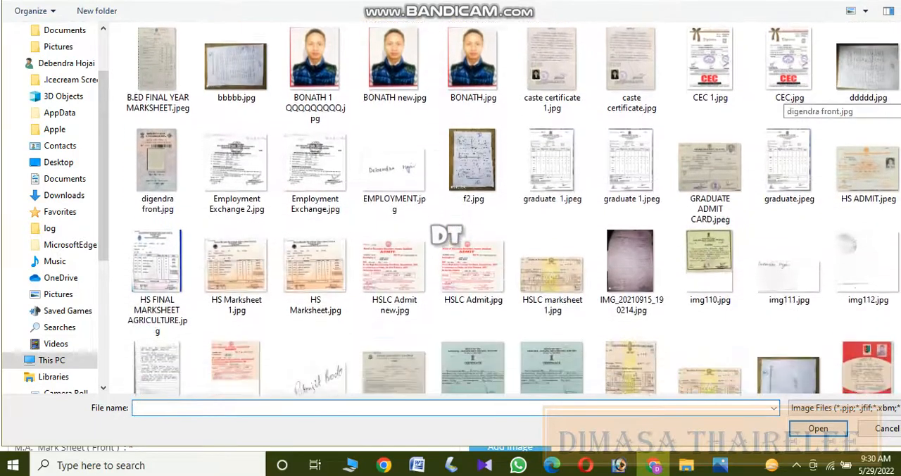
scroll(788, 102, down, 1)
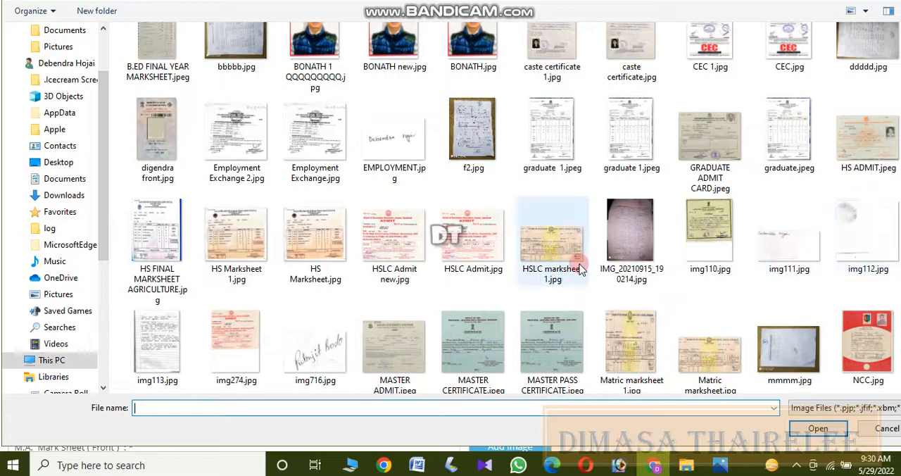
double_click(545, 227)
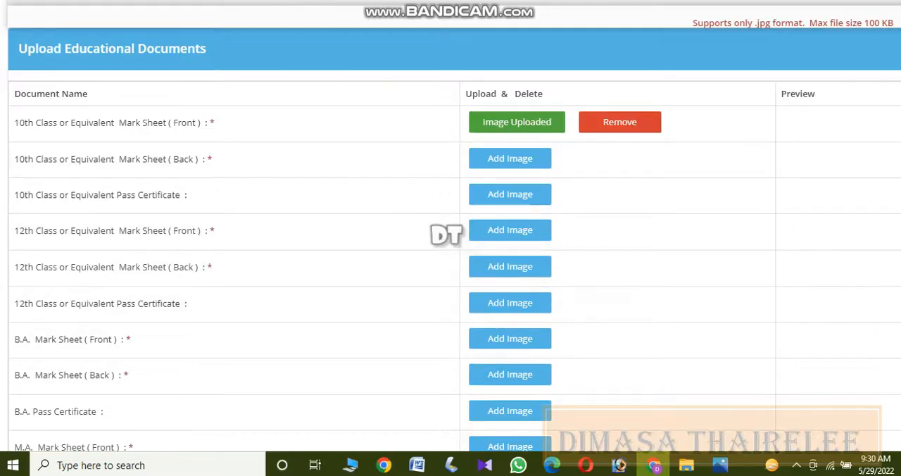
Examine the educational and other document upload lists, temporarily marking each entry from Registration Certificate to Migration Certificate in red.
scroll(450, 232, down, 4)
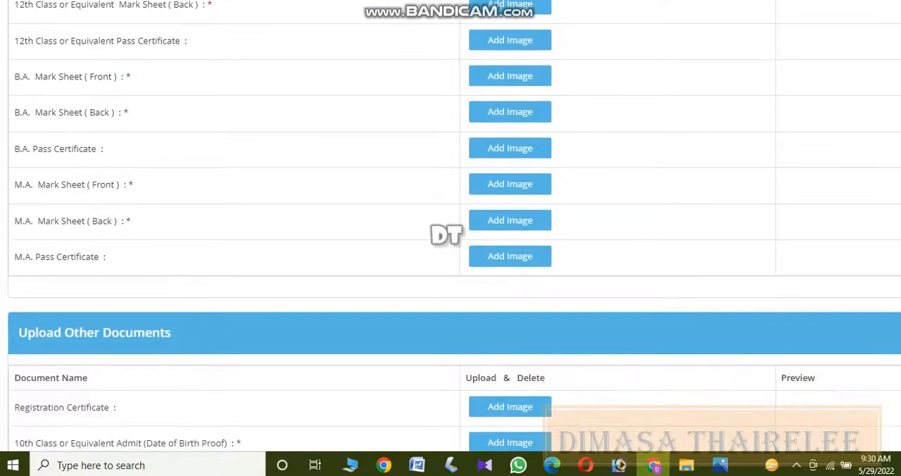
scroll(451, 232, up, 4)
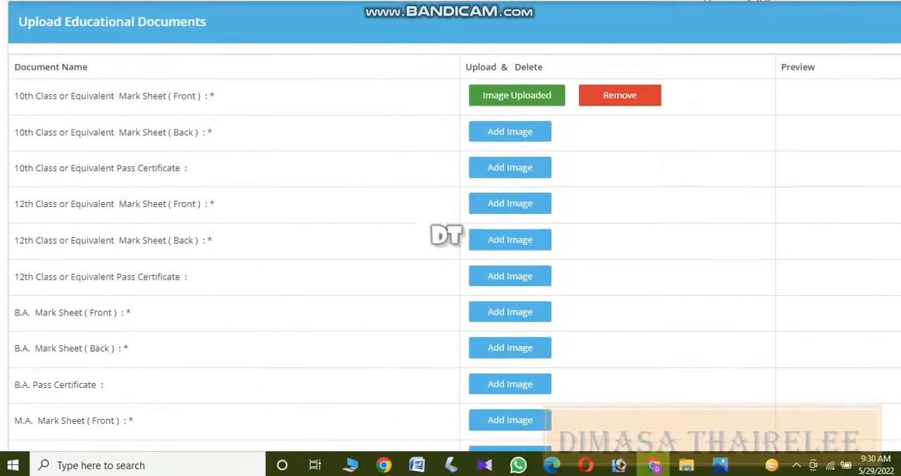
scroll(450, 232, down, 1)
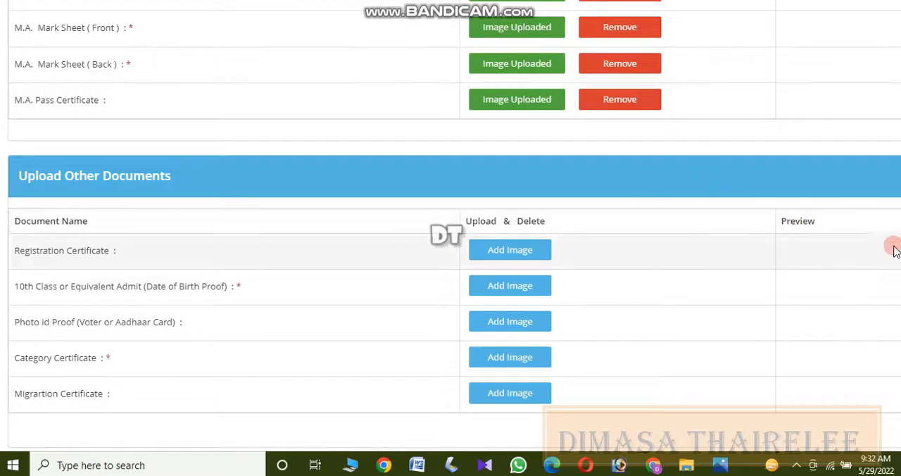
scroll(851, 91, down, 2)
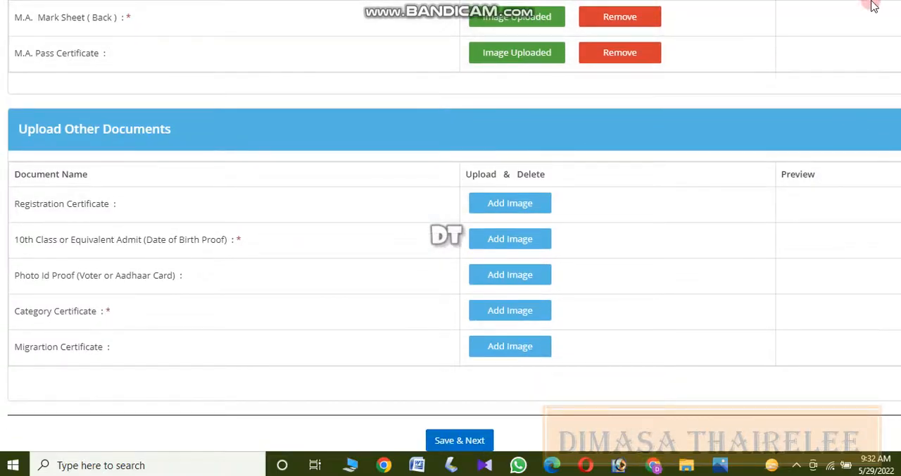
drag(191, 208, 275, 211)
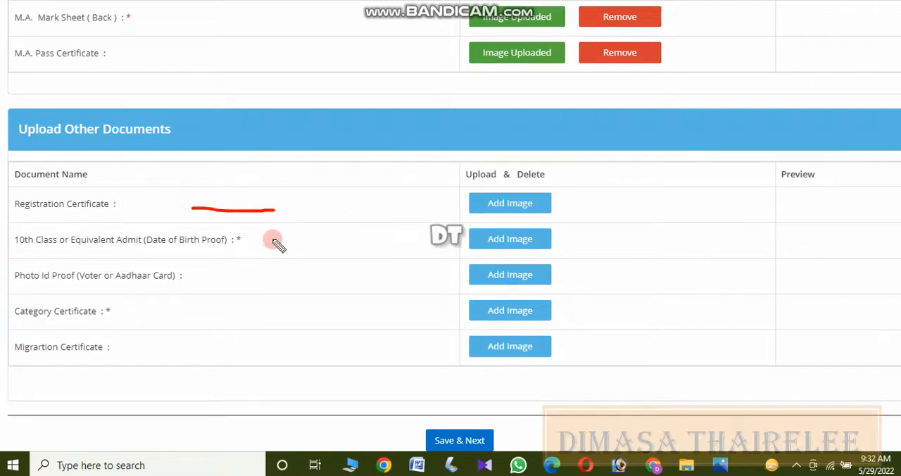
drag(273, 240, 345, 238)
drag(227, 278, 308, 281)
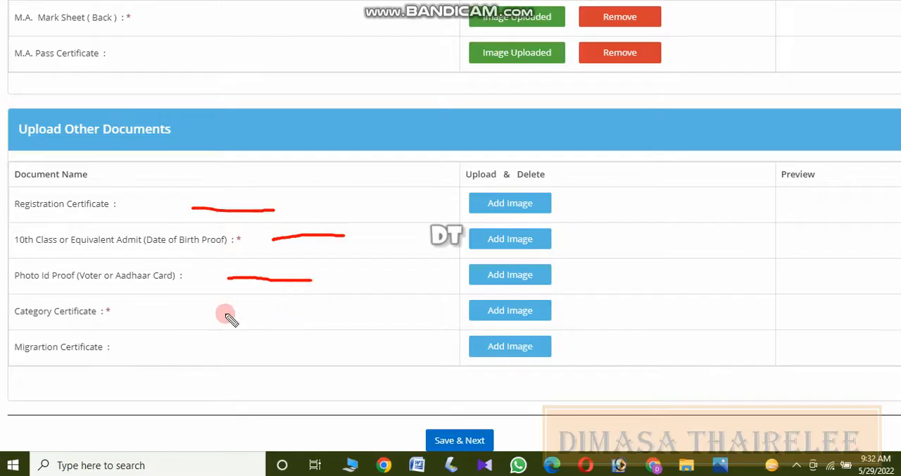
drag(225, 314, 296, 315)
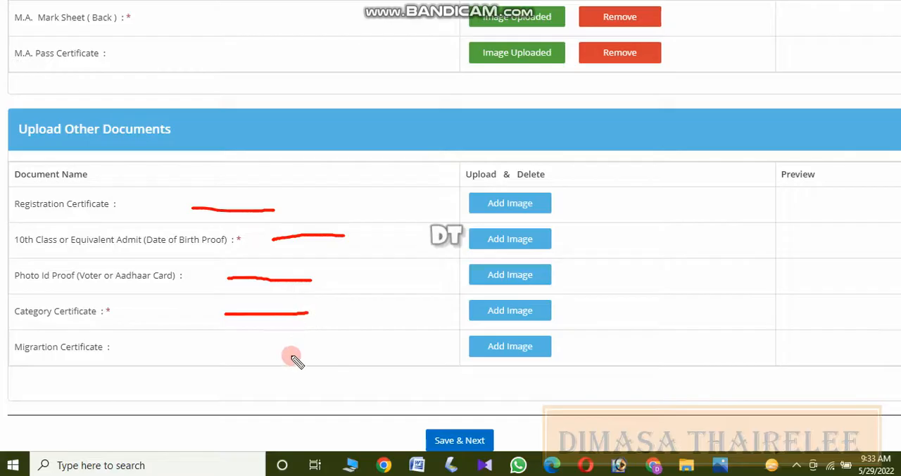
drag(235, 353, 299, 352)
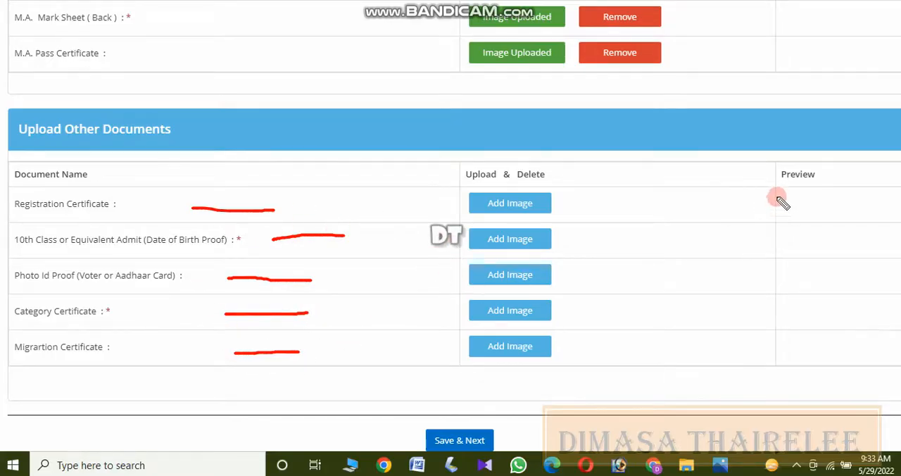
key(Escape)
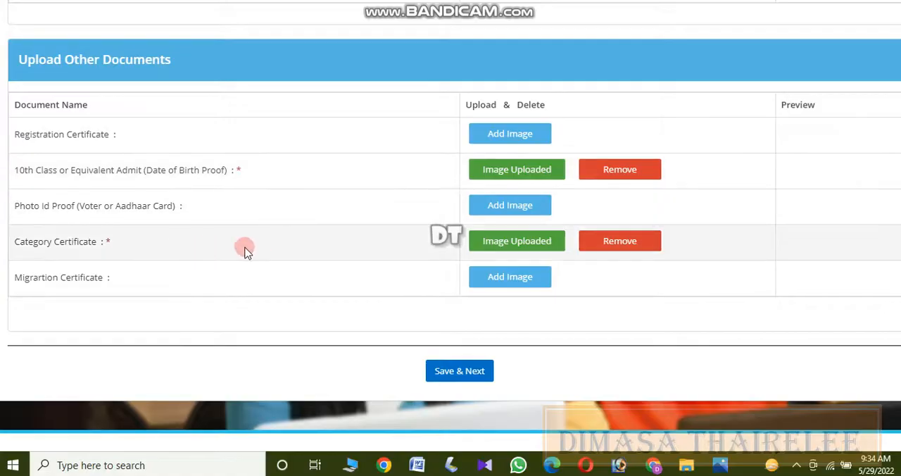
Save the uploaded documents and choose the B.Ed. programme at Diphu B.Ed College as preference 1.
click(458, 374)
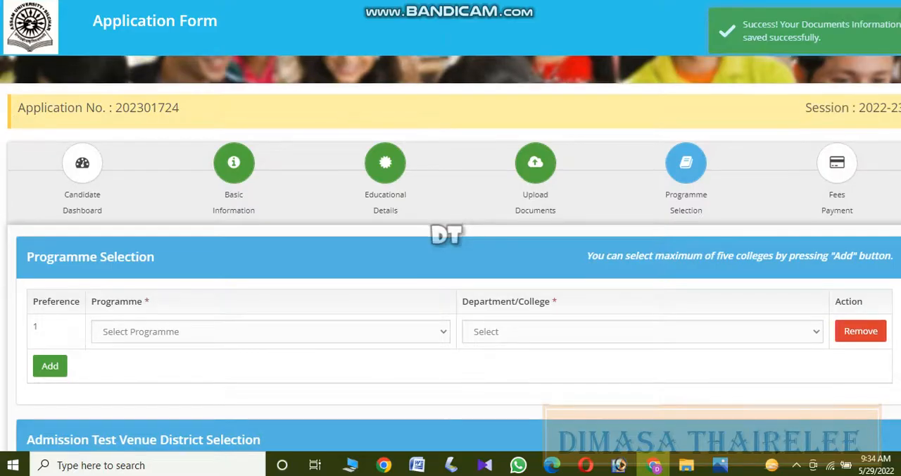
scroll(885, 217, down, 2)
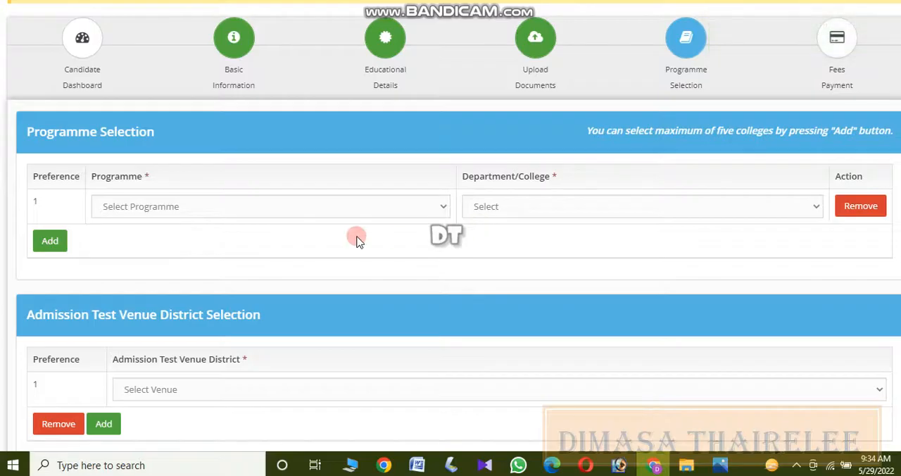
click(356, 209)
click(238, 239)
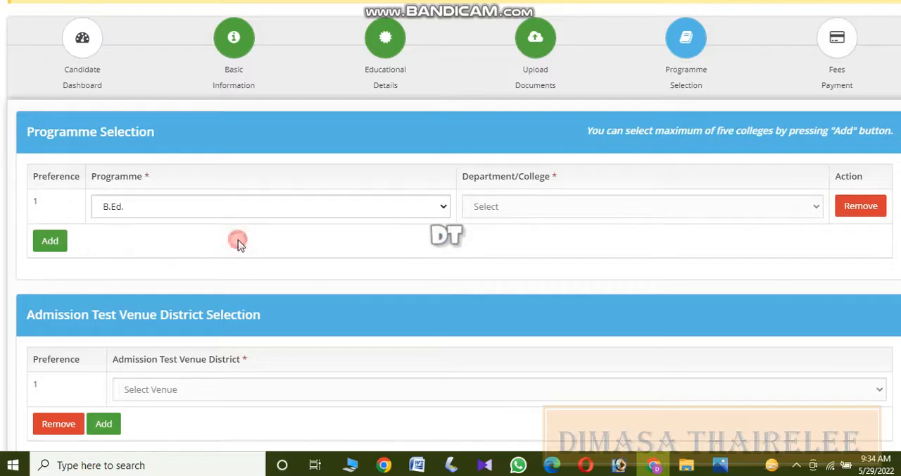
click(613, 211)
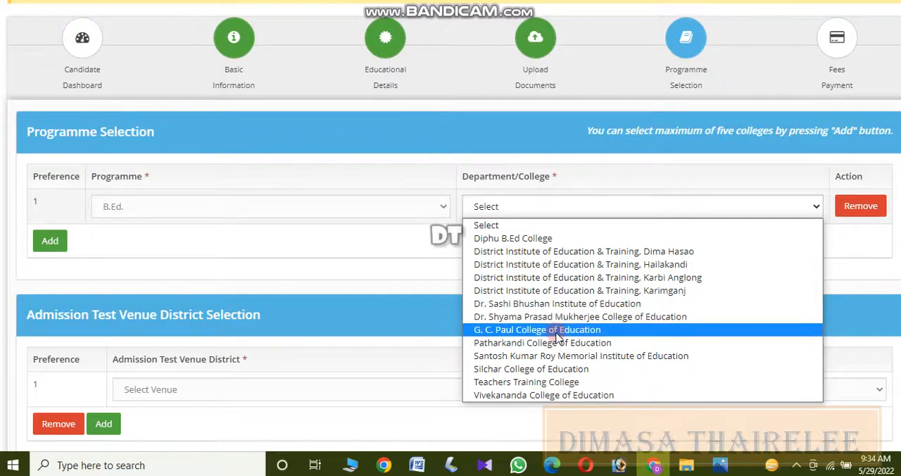
click(549, 239)
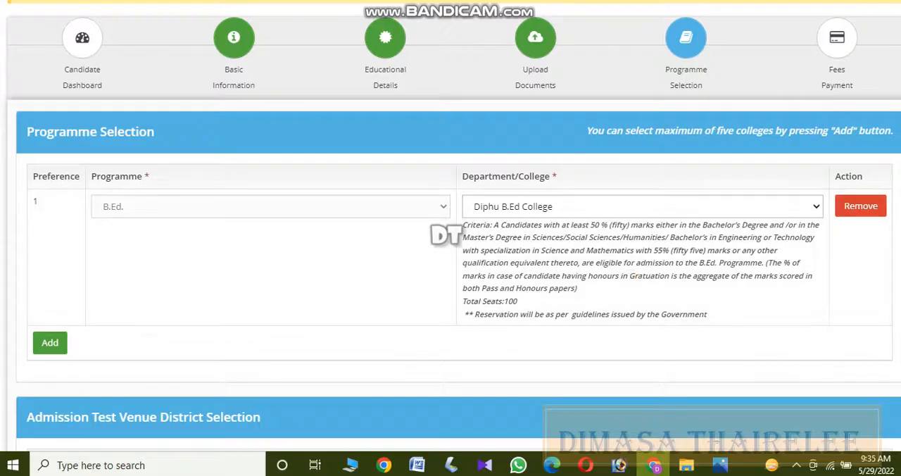
Set the admission test venue district for preference 1 to Dima Hasao.
scroll(633, 303, down, 2)
scroll(451, 260, down, 2)
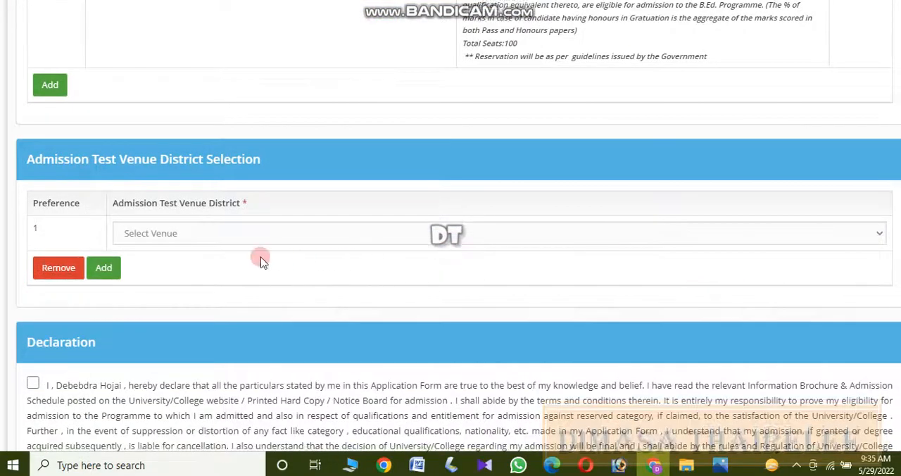
click(254, 233)
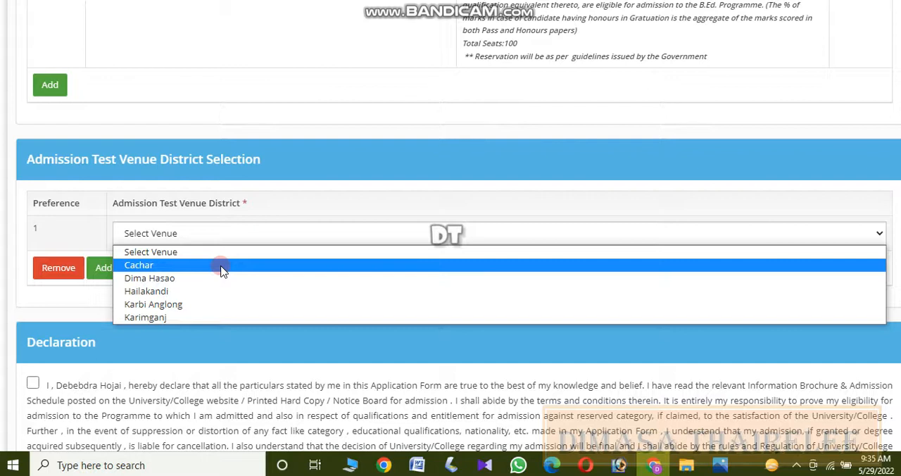
click(192, 279)
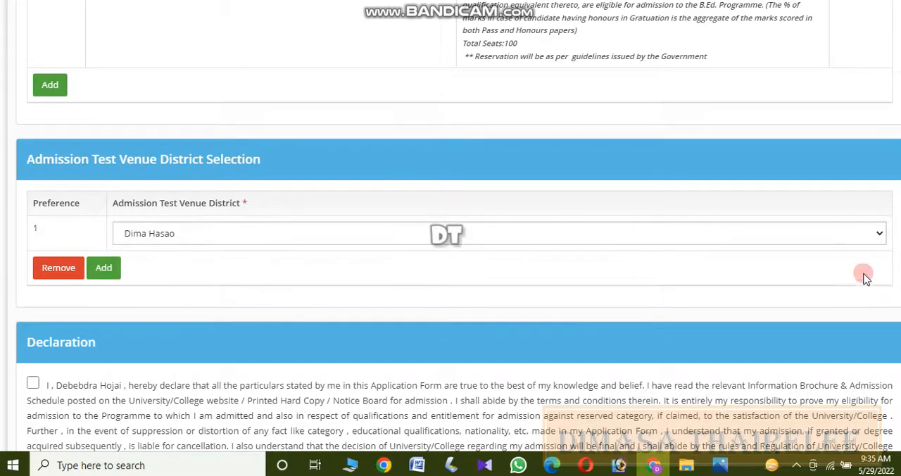
Accept the applicant's declaration and submit the programme selection page.
scroll(308, 175, down, 3)
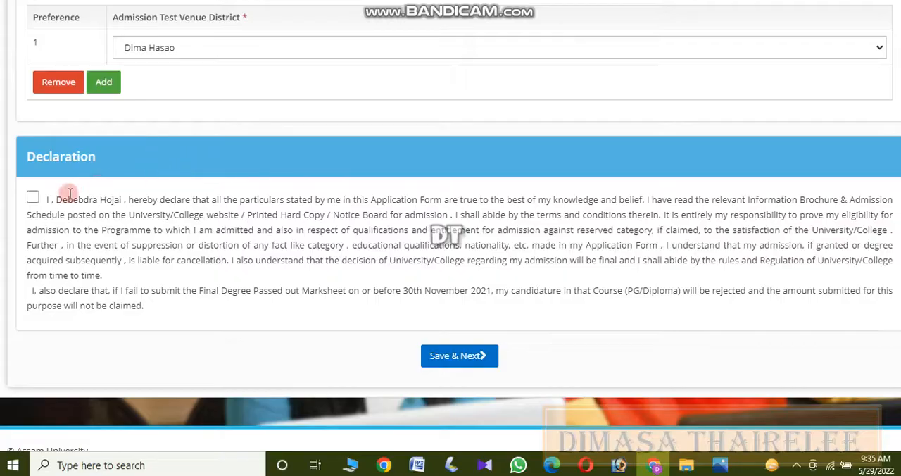
click(33, 197)
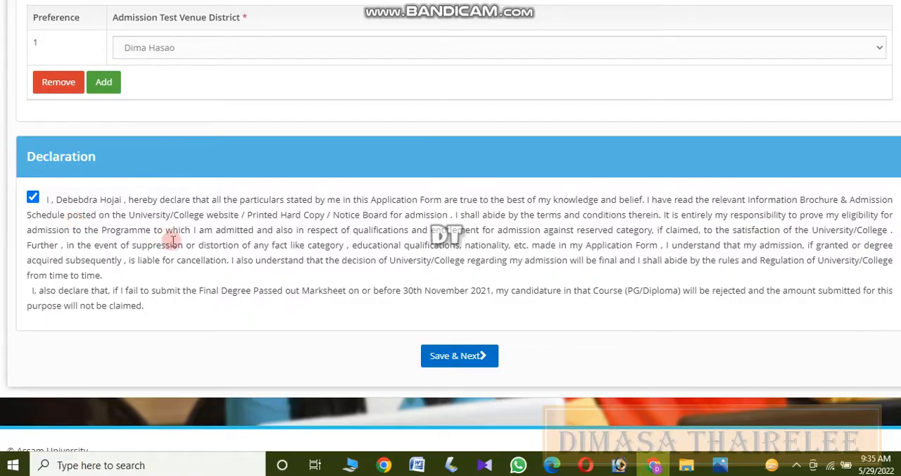
click(460, 355)
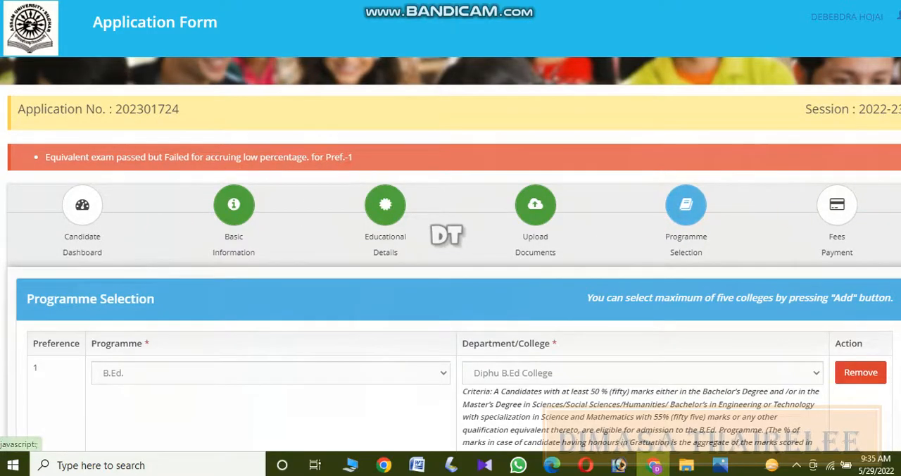
Reselect the B.Ed. programme and Diphu B.Ed College for preference 1 in the programme selection.
scroll(867, 229, down, 4)
scroll(450, 232, down, 3)
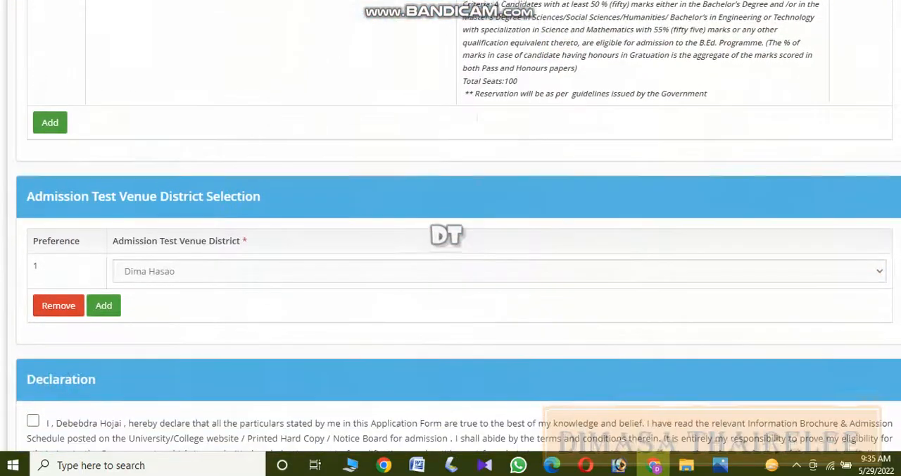
scroll(451, 232, up, 4)
scroll(450, 232, up, 2)
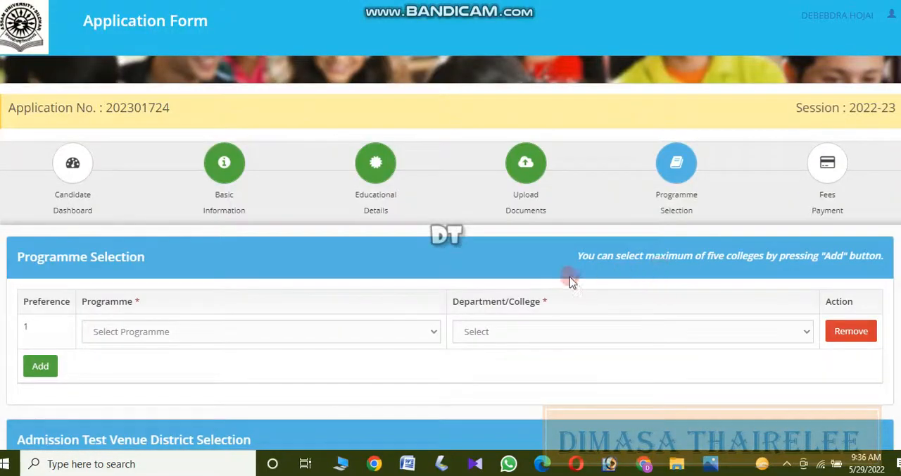
scroll(282, 235, down, 2)
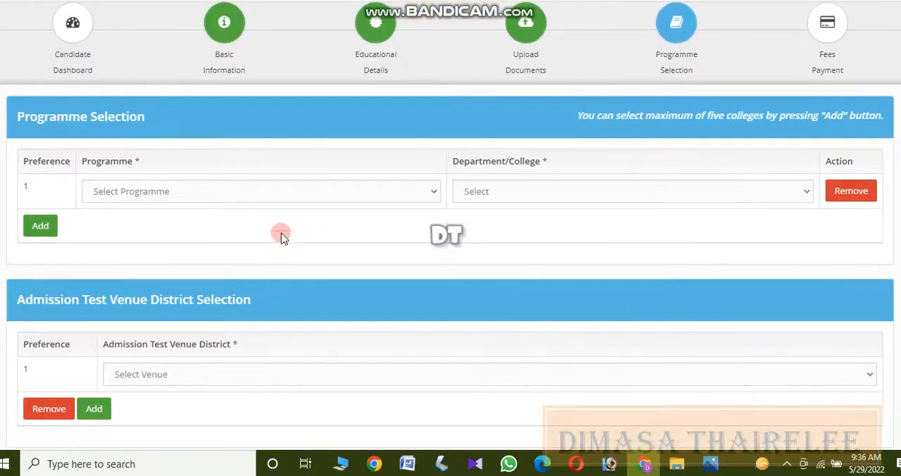
click(256, 191)
click(216, 223)
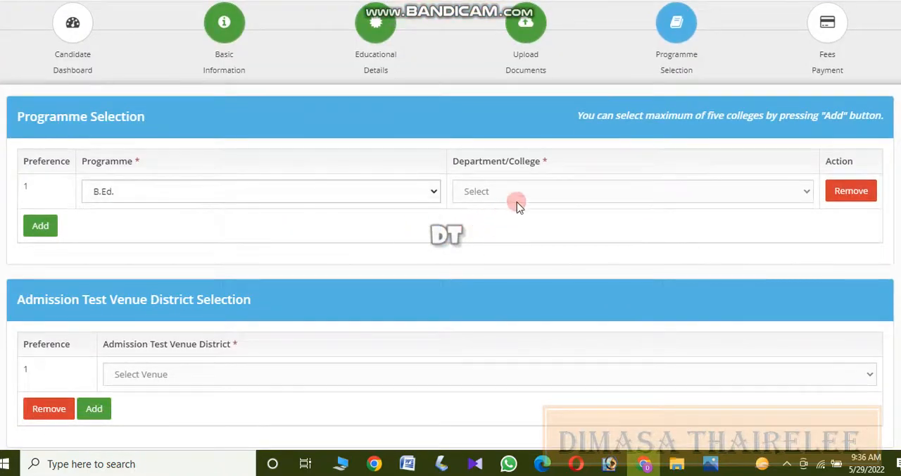
click(525, 193)
click(513, 223)
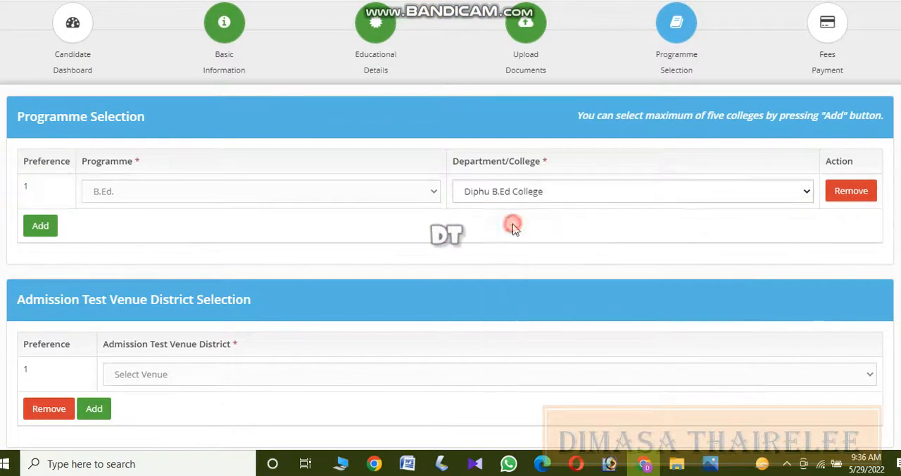
Select Dima Hasao as the admission test venue district for preference 1 again.
scroll(451, 281, down, 3)
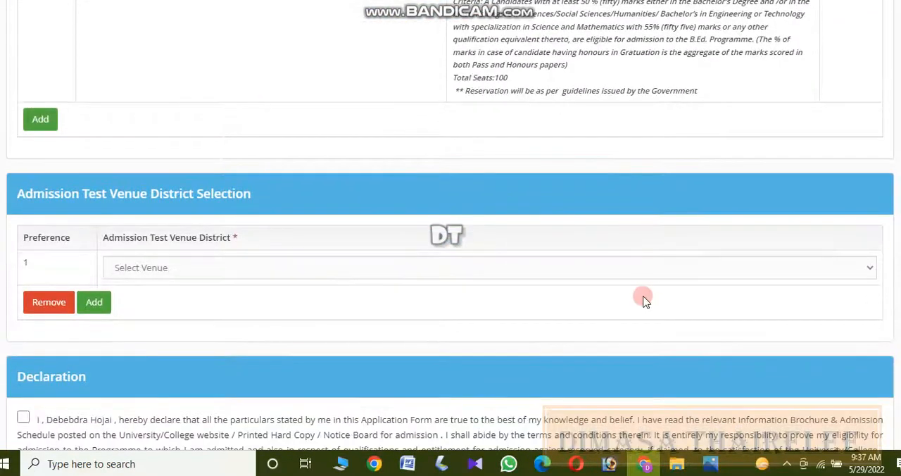
click(383, 269)
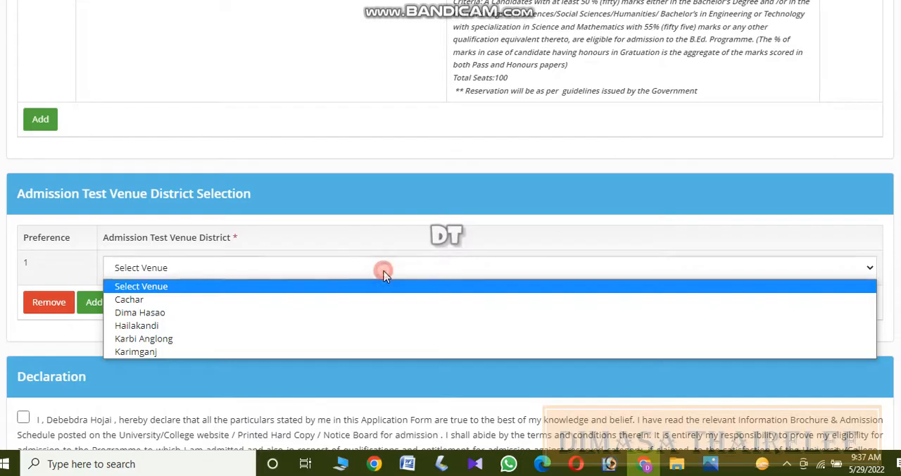
click(288, 311)
Agree to the declaration and save the programme selection to continue to fees payment.
scroll(292, 309, down, 4)
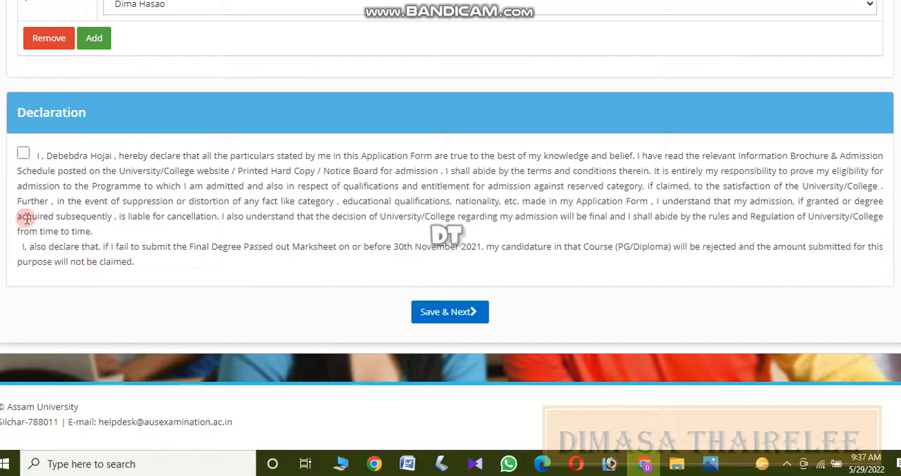
click(23, 153)
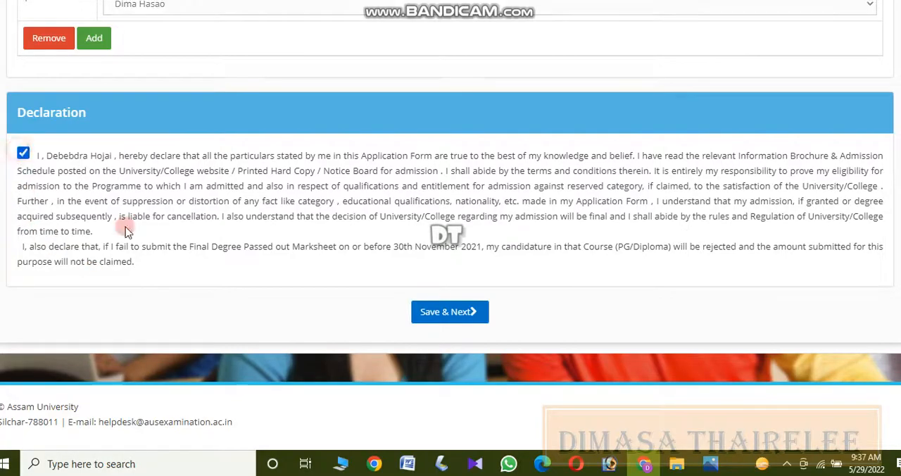
click(444, 317)
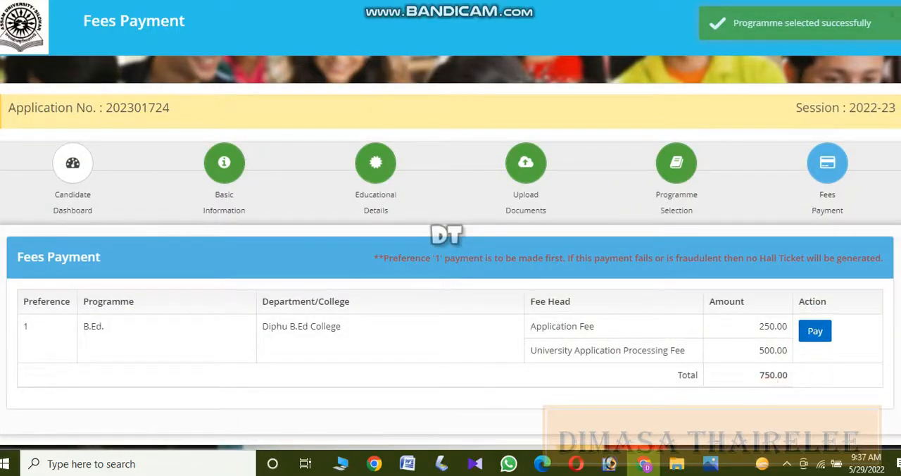
Open the fee payment form for the preference 1 B.Ed. application and set the payment mode to UPI.
scroll(844, 251, down, 1)
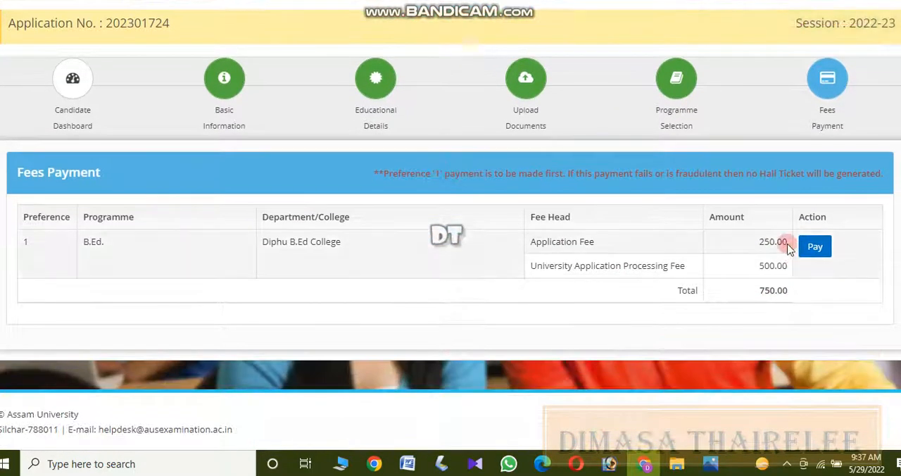
click(814, 247)
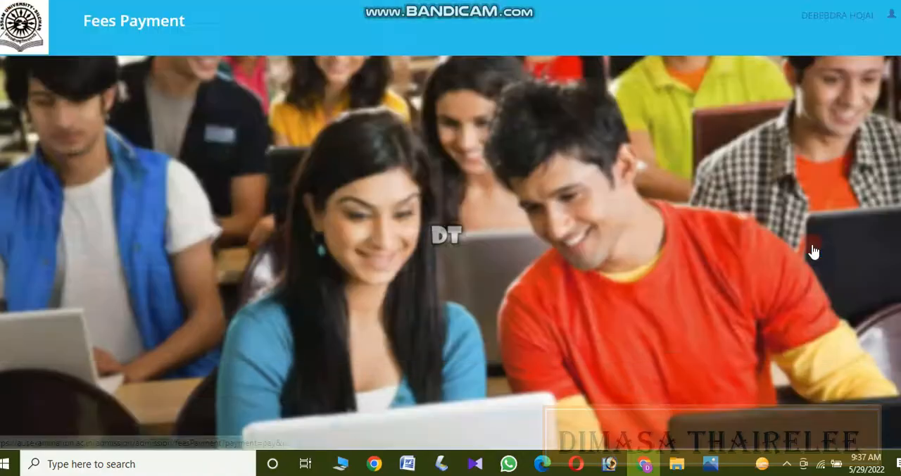
scroll(814, 251, down, 4)
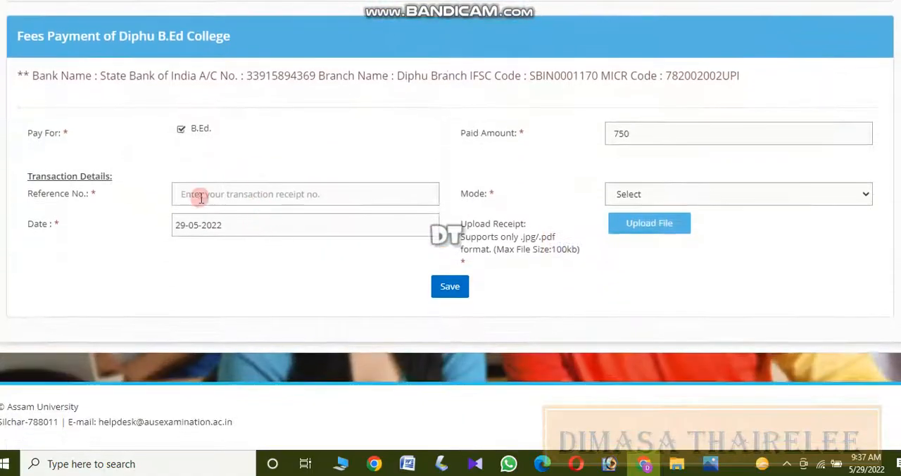
click(620, 193)
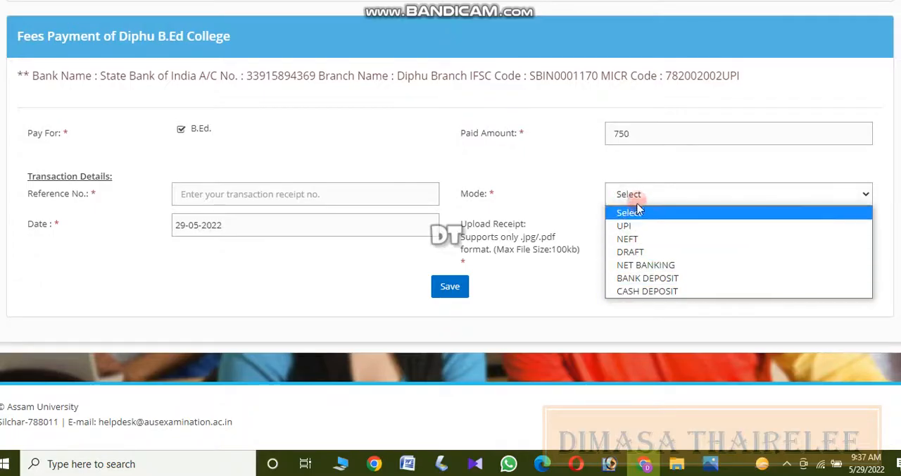
click(629, 232)
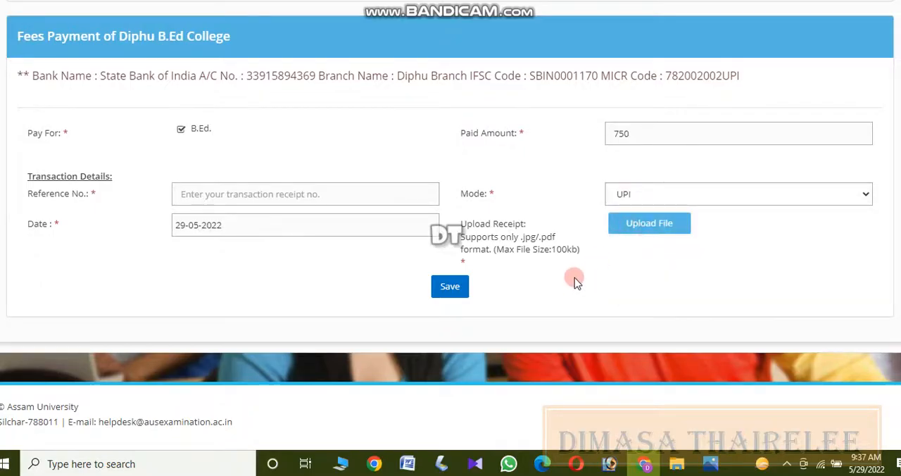
Try to save the Diphu B.Ed College fee payment details, and choose UPI as the payment mode again.
click(446, 290)
scroll(537, 225, up, 5)
scroll(537, 226, down, 5)
scroll(537, 226, up, 4)
scroll(537, 225, down, 5)
click(633, 195)
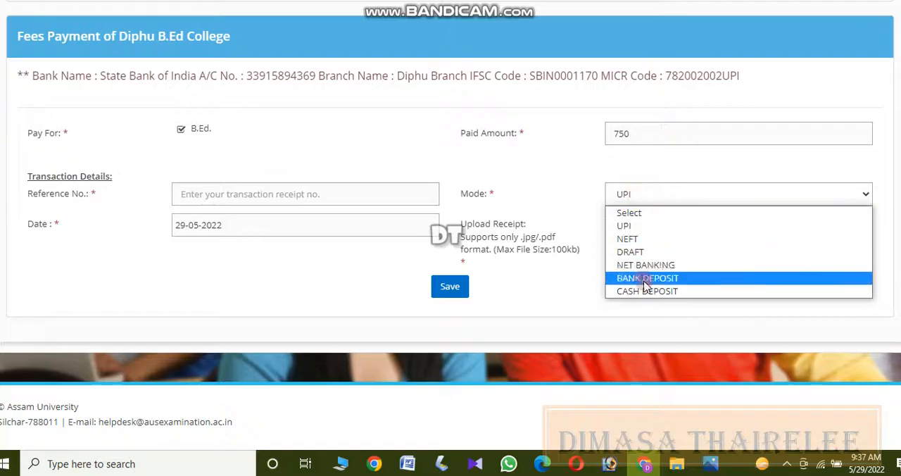
click(630, 225)
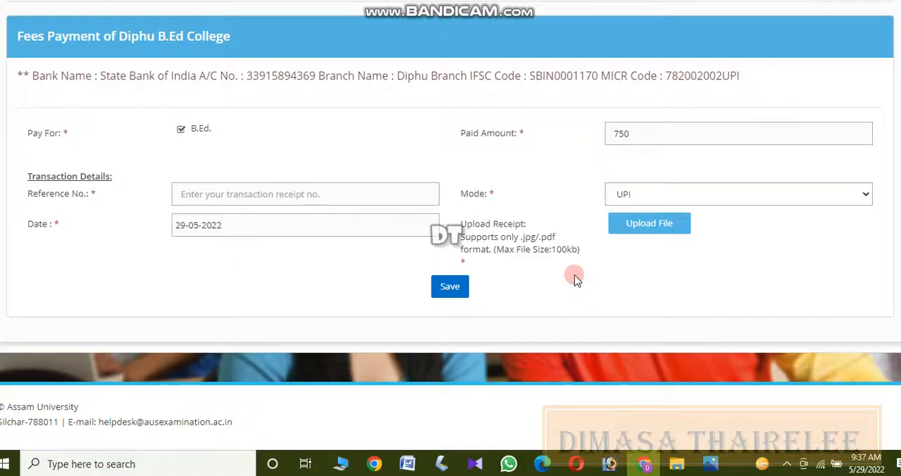
scroll(563, 227, up, 4)
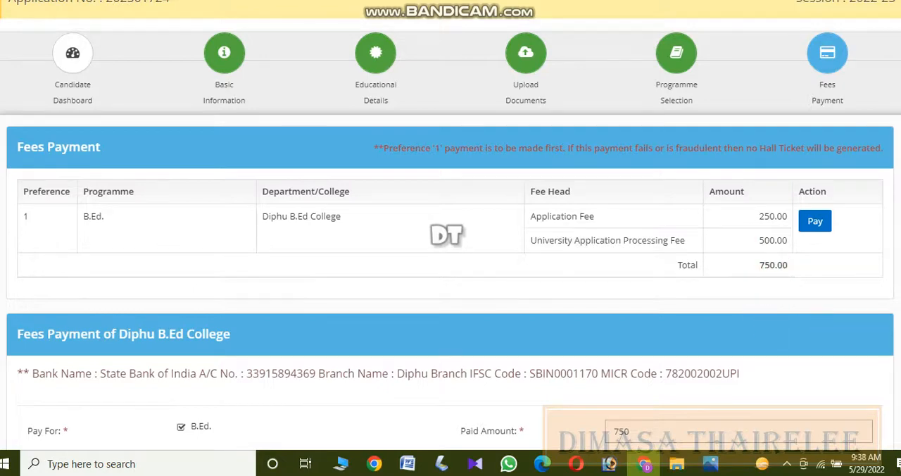
scroll(773, 265, down, 3)
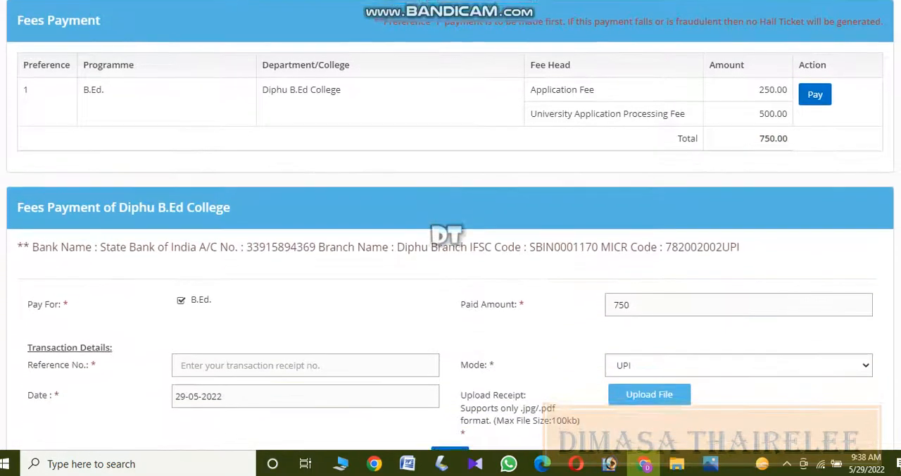
scroll(773, 265, down, 1)
scroll(773, 264, up, 1)
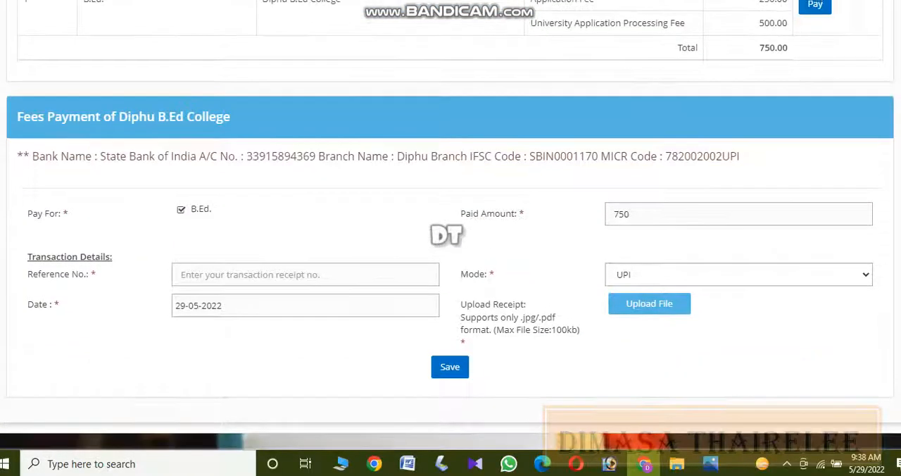
scroll(451, 220, up, 2)
scroll(450, 221, down, 1)
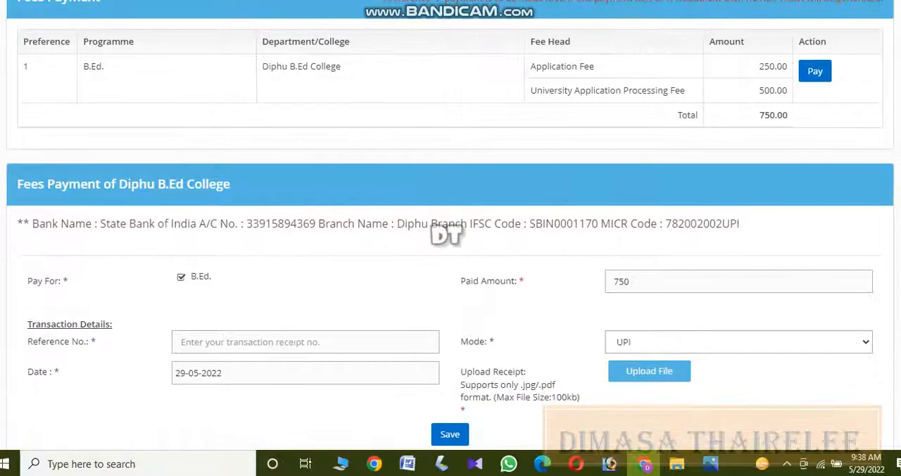